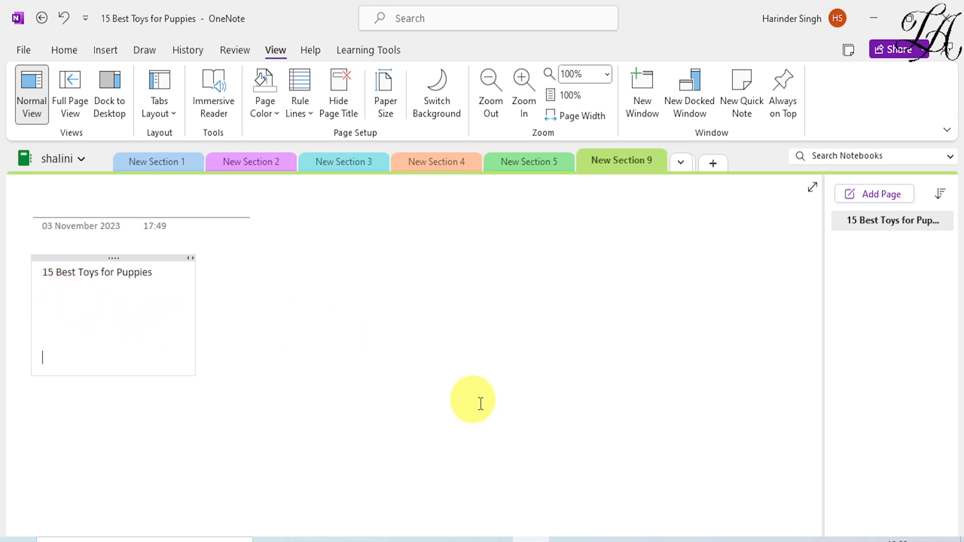
Switch to Chrome and read the puppy toys article down to the description of the Nylabone teething toy.
left_click(495, 538)
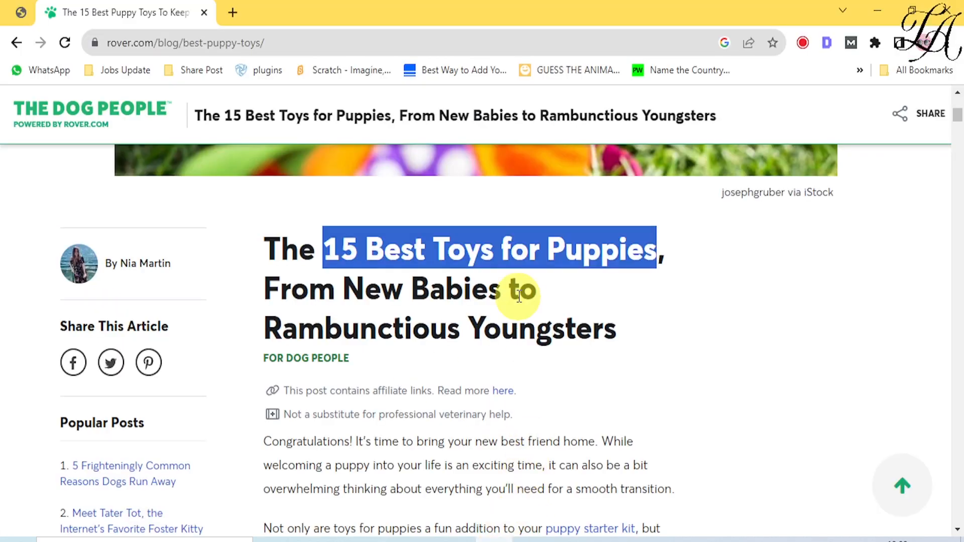
scroll(537, 445, "down", 5)
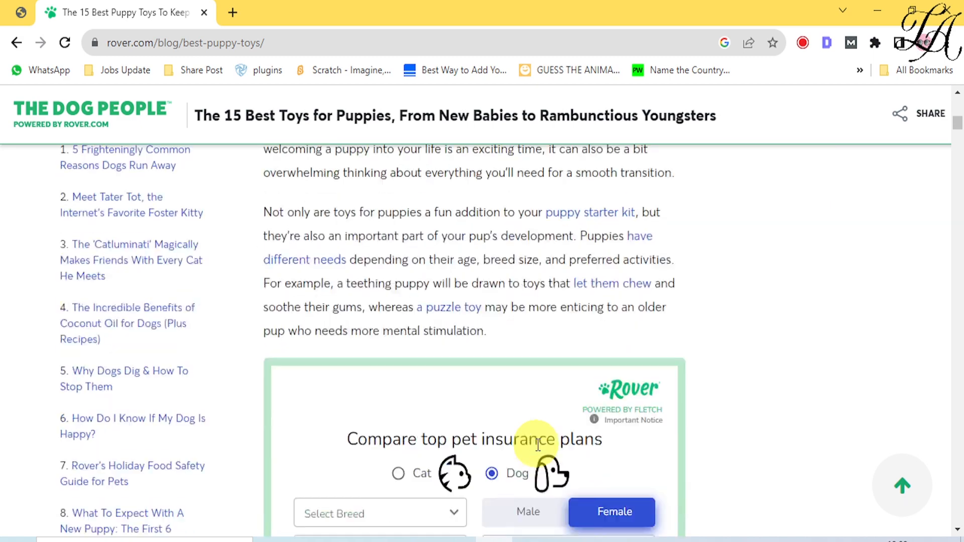
scroll(538, 445, "down", 6)
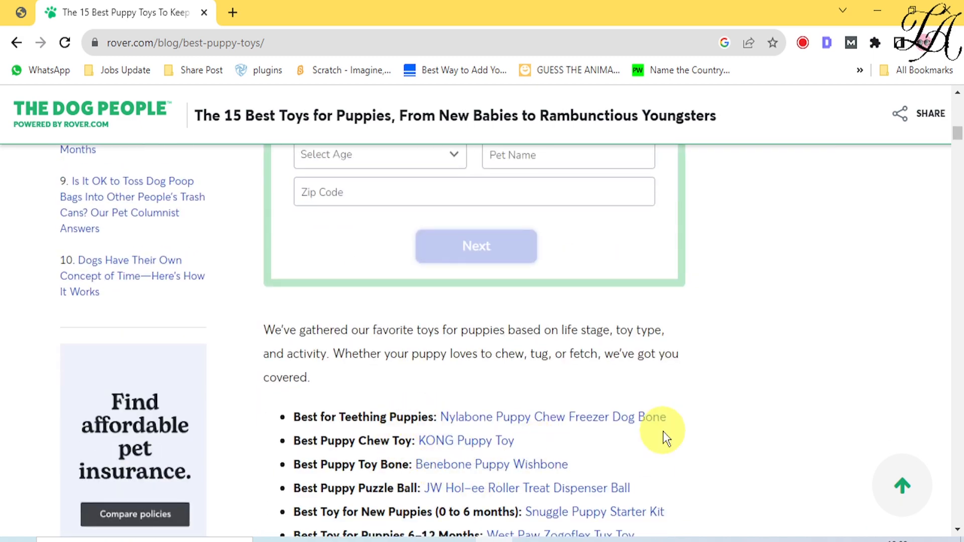
scroll(747, 430, "down", 12)
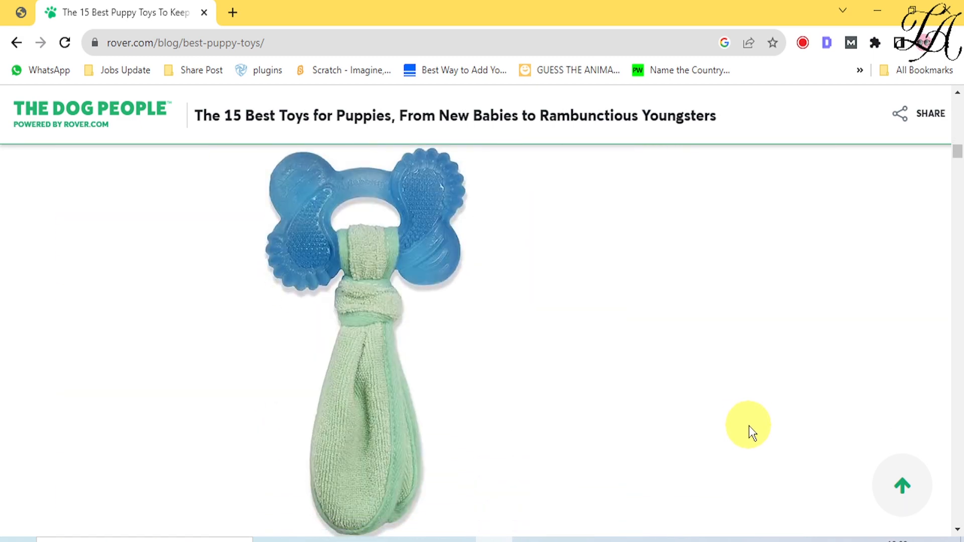
scroll(750, 432, "down", 8)
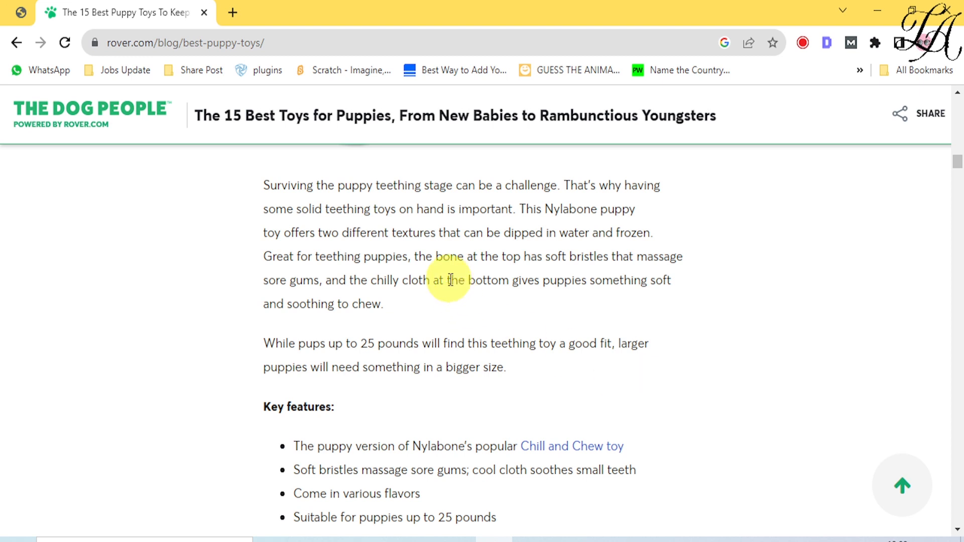
Switch back to OneNote, dock it to the desktop beside the article and widen the docked window, hiding its pen toolbar.
left_click(540, 536)
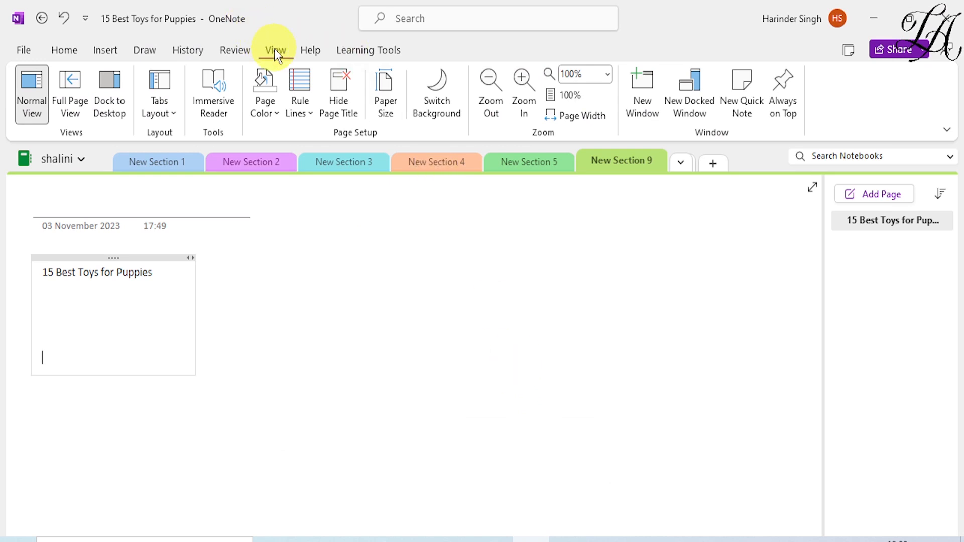
left_click(106, 92)
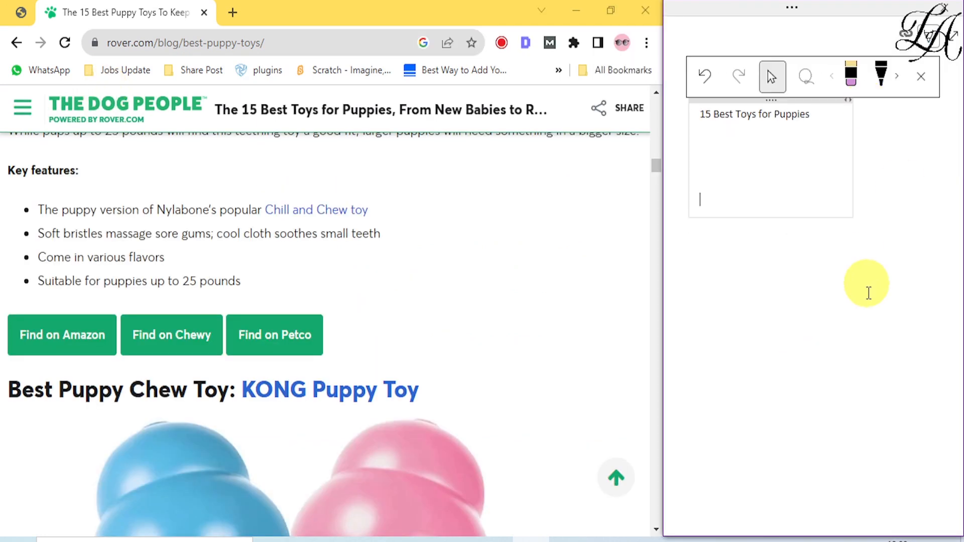
left_click_drag(660, 314, 511, 318)
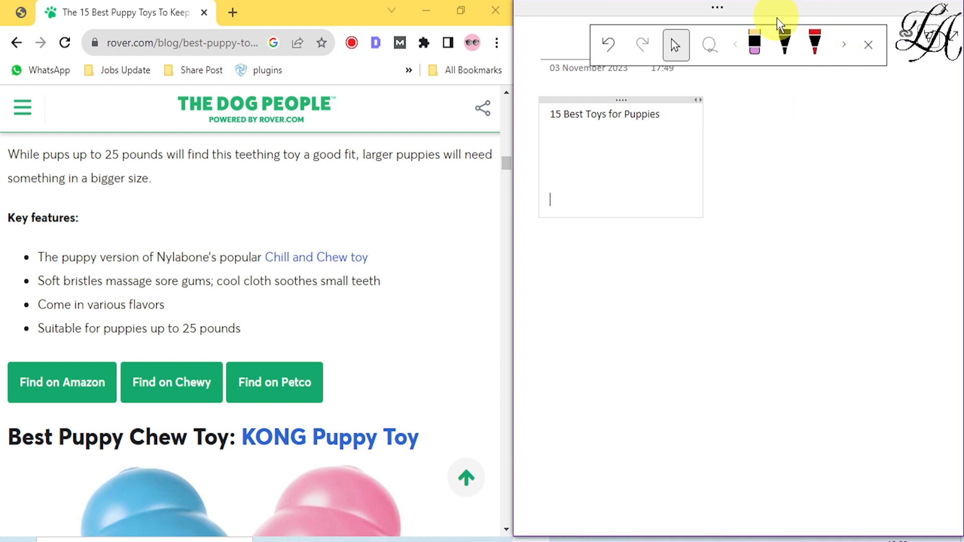
left_click(868, 45)
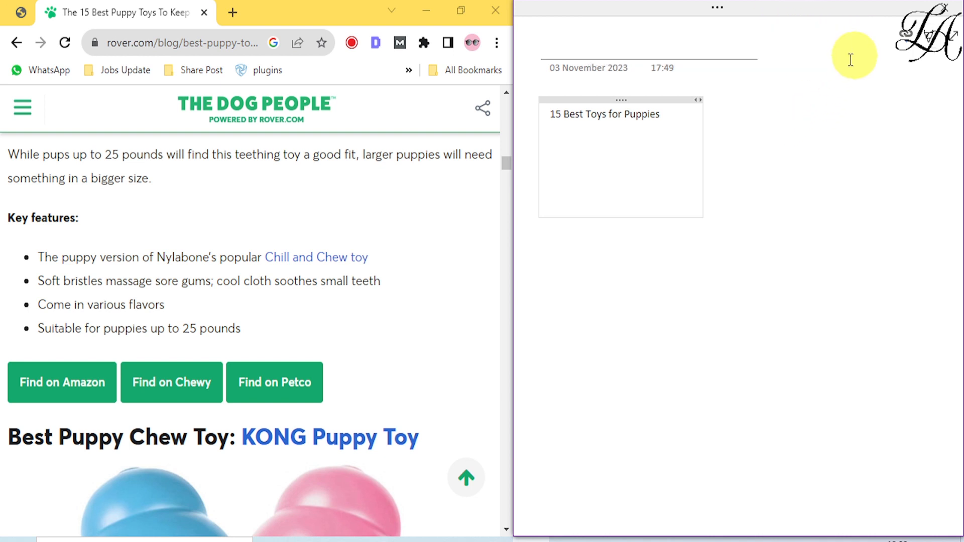
Return the docked note to the normal full-window view.
left_click(680, 206)
left_click(954, 43)
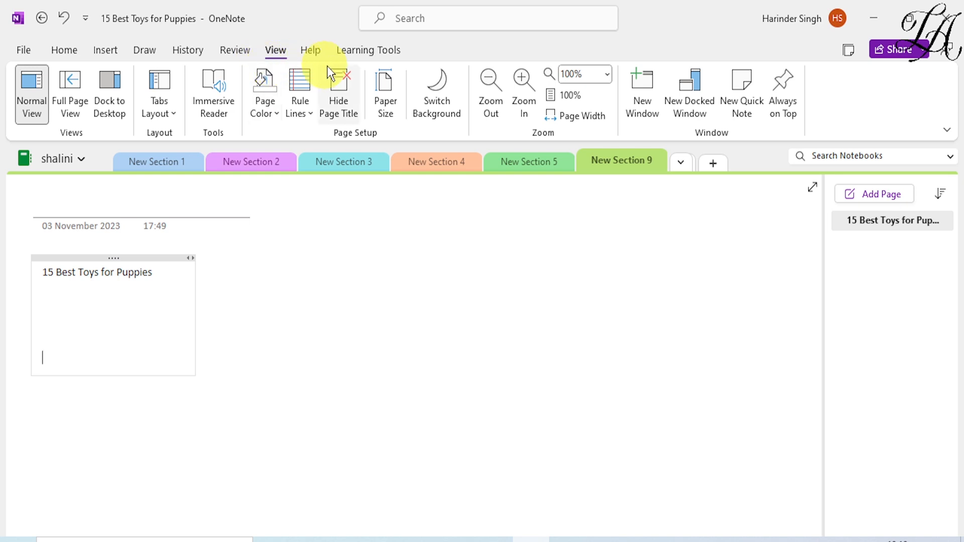
Add the line "Chew toys" to the note with the page background switched to dark, and restore the light background.
left_click(437, 100)
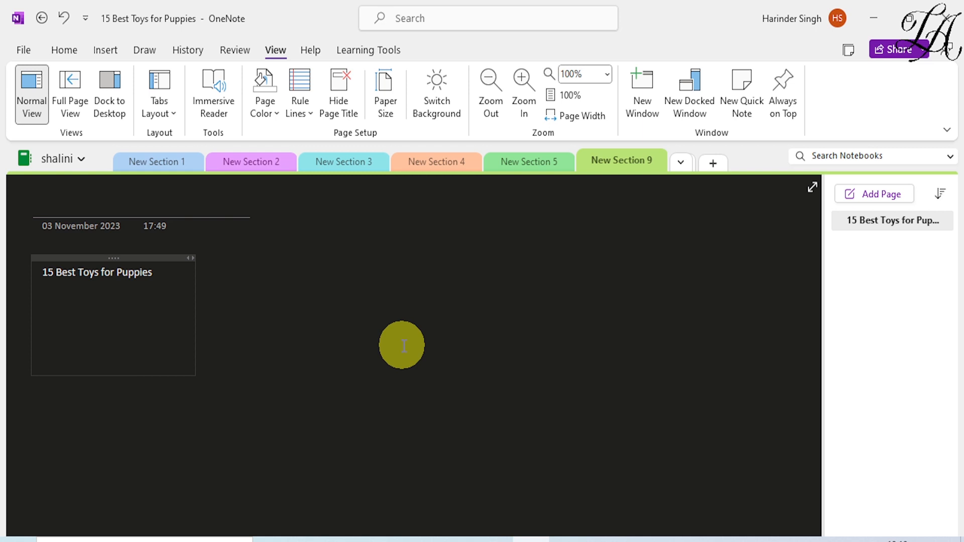
type("chew toys")
key("Return")
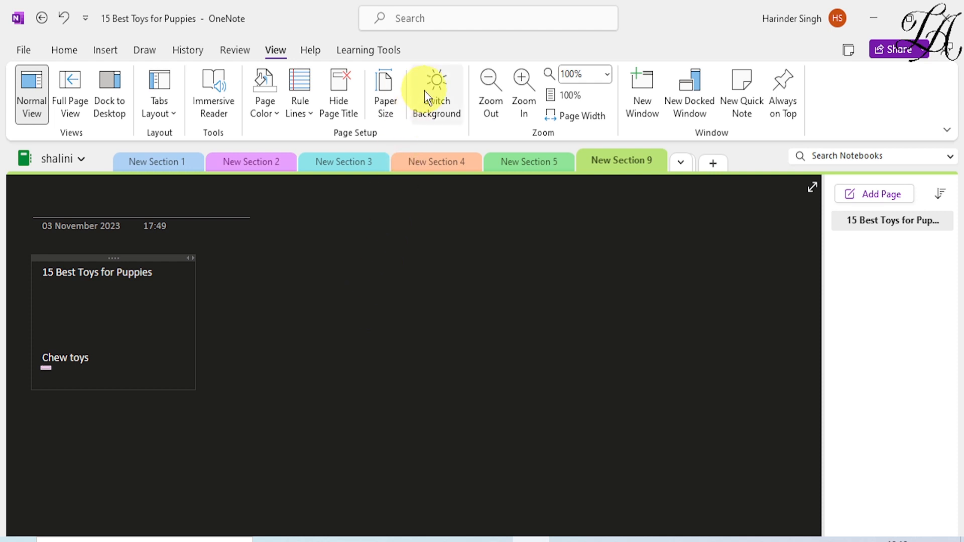
left_click(435, 82)
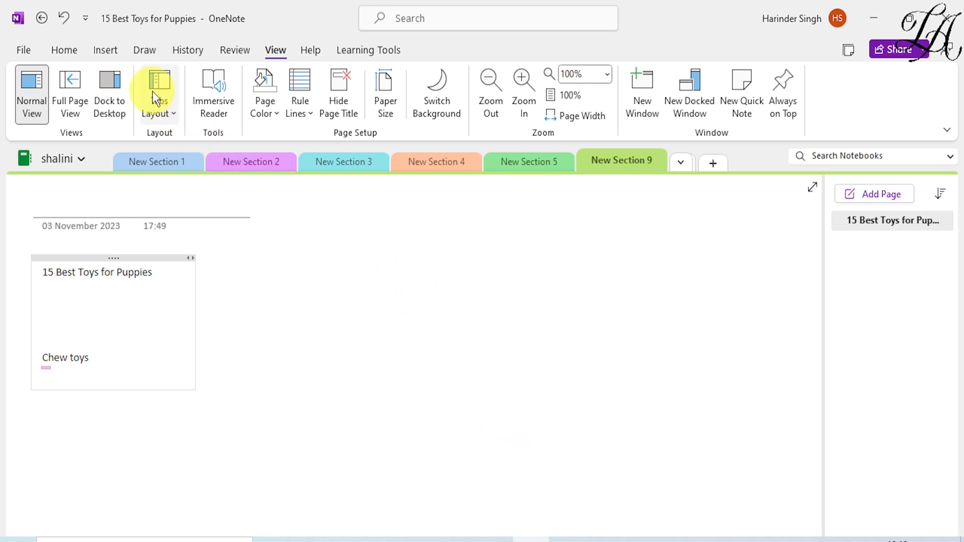
Insert the Word document a.s.docx from the Desktop folder into the page as a file printout.
left_click(116, 52)
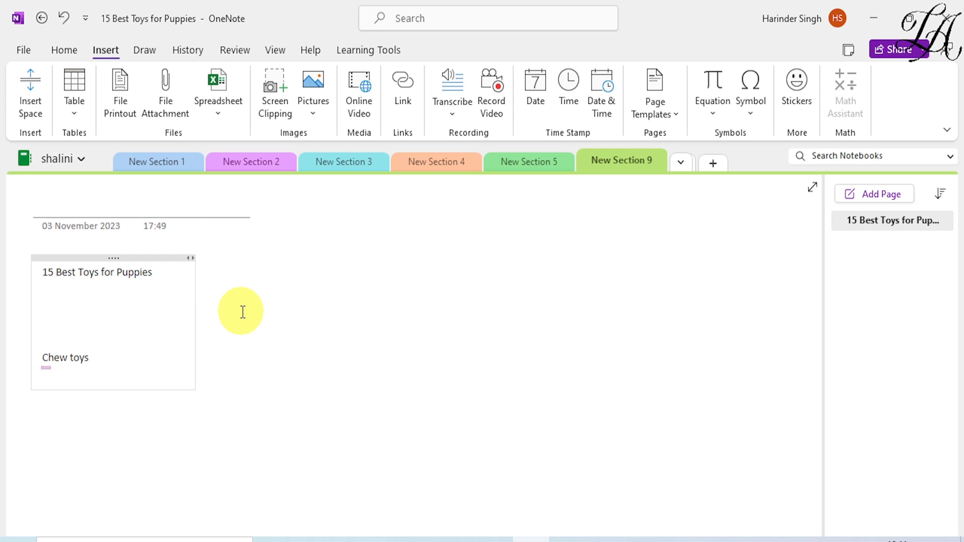
left_click(116, 89)
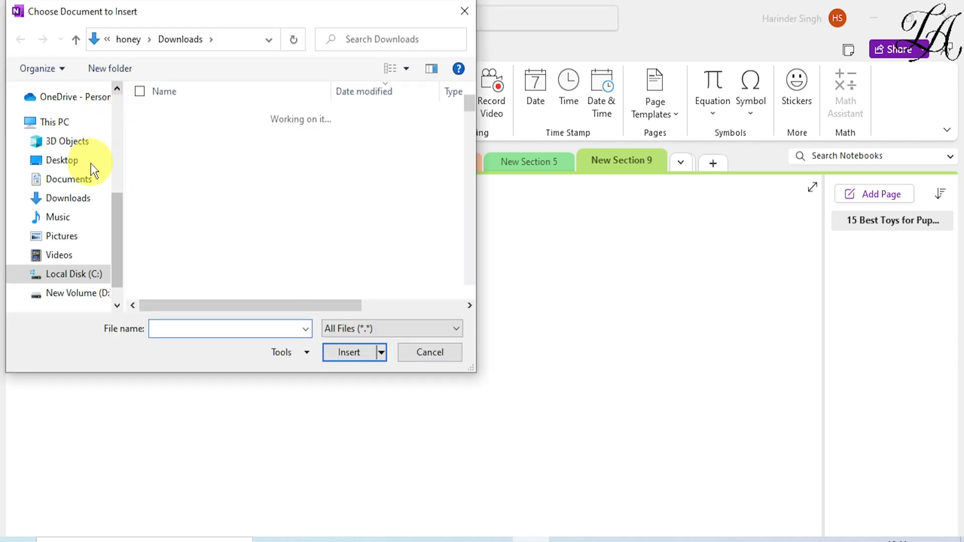
left_click(78, 160)
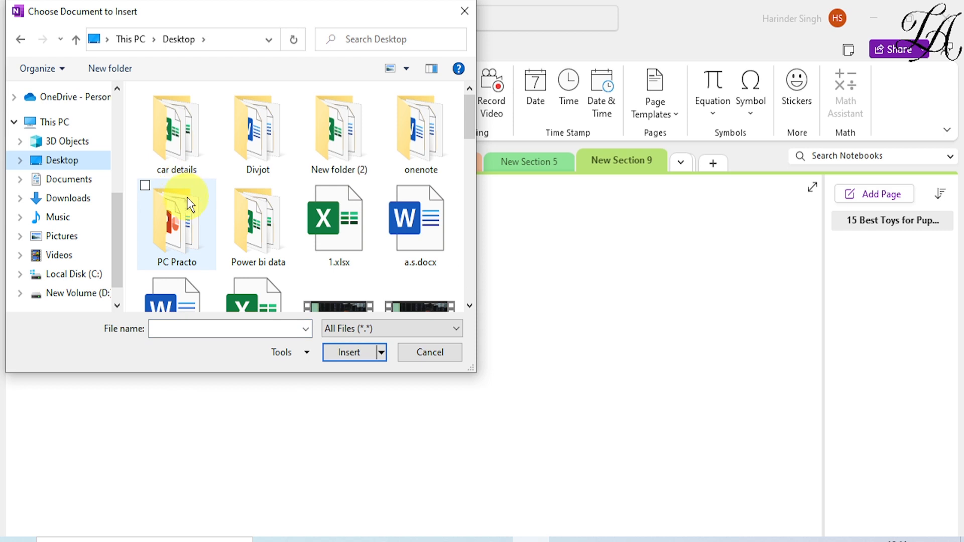
left_click(417, 245)
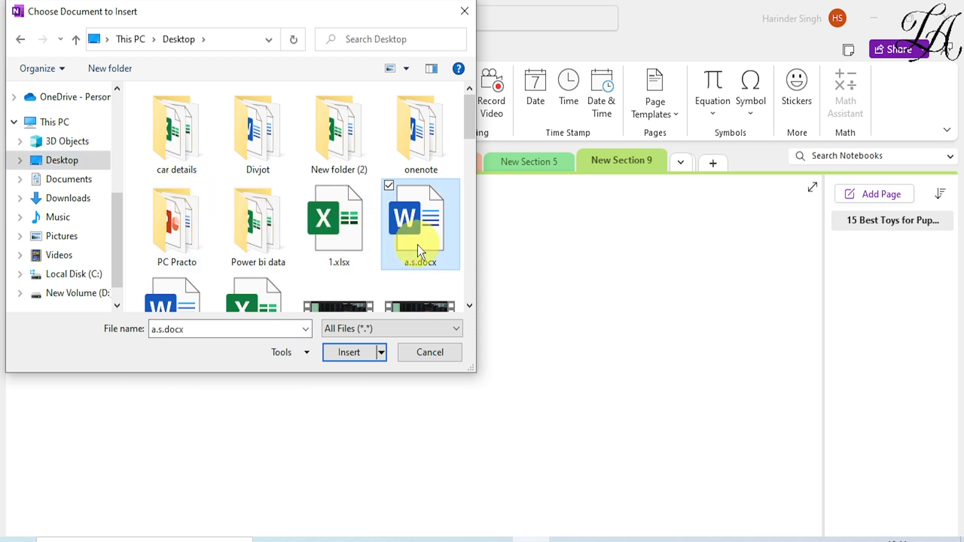
left_click(353, 352)
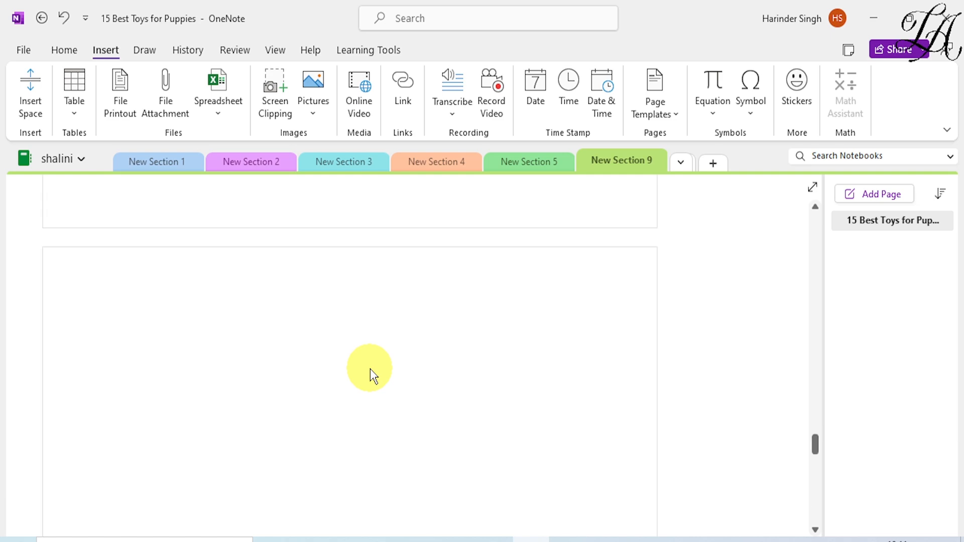
Look through the inserted printout, examining the attached file icon and the Australian Shepherd pages below it.
scroll(370, 369, "up", 20)
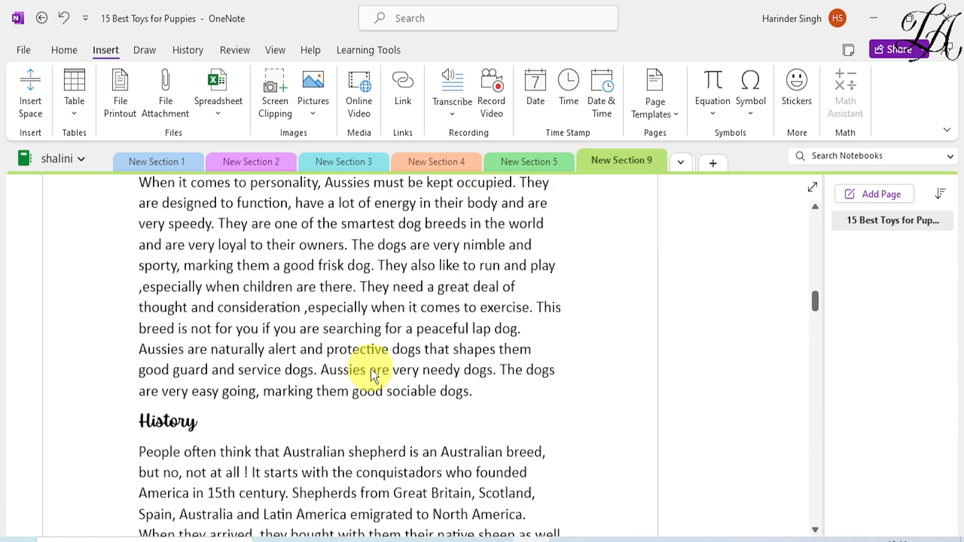
scroll(371, 368, "up", 20)
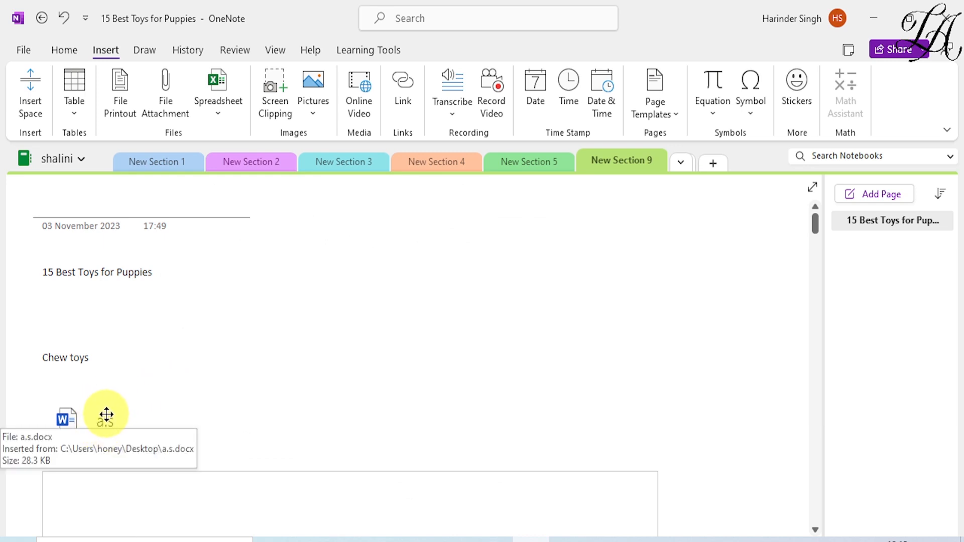
scroll(432, 366, "down", 6)
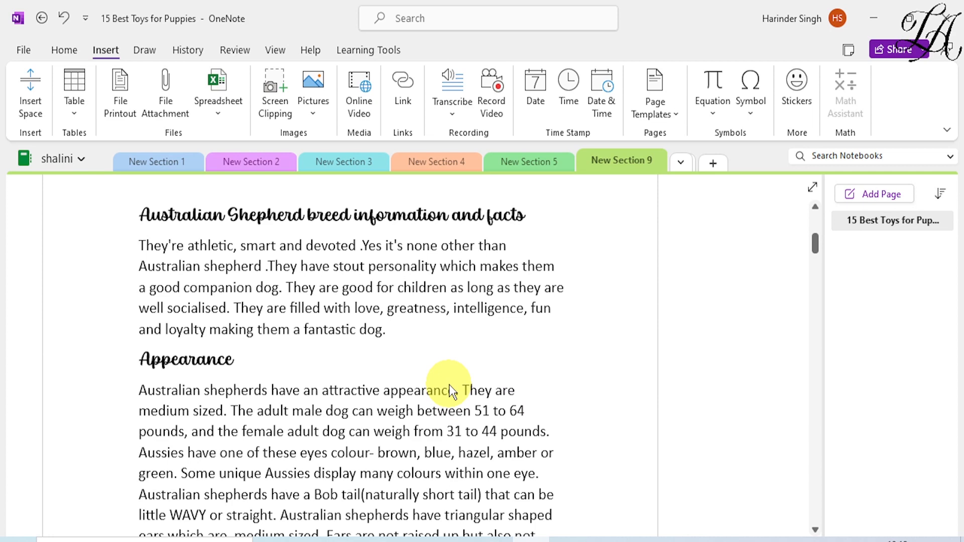
scroll(449, 385, "down", 10)
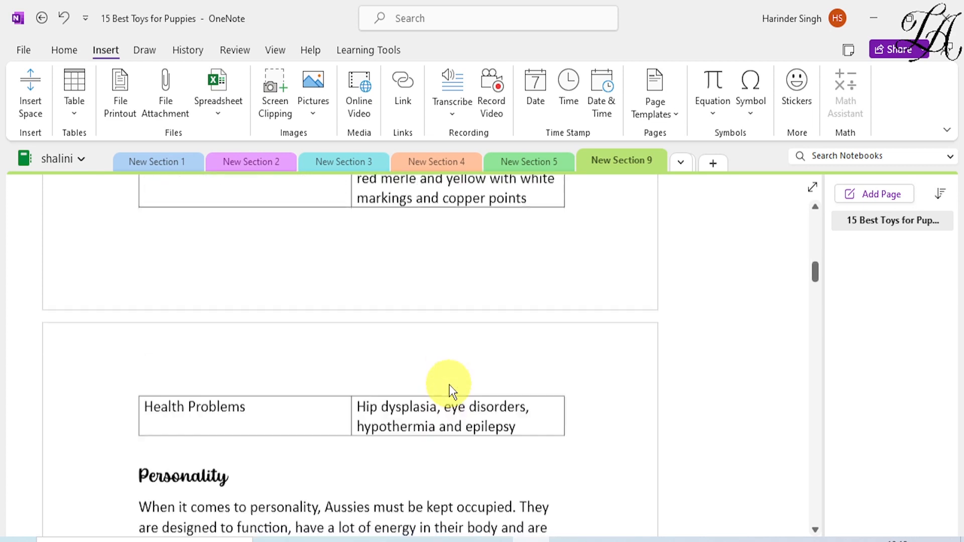
scroll(450, 391, "down", 2)
scroll(530, 387, "up", 3)
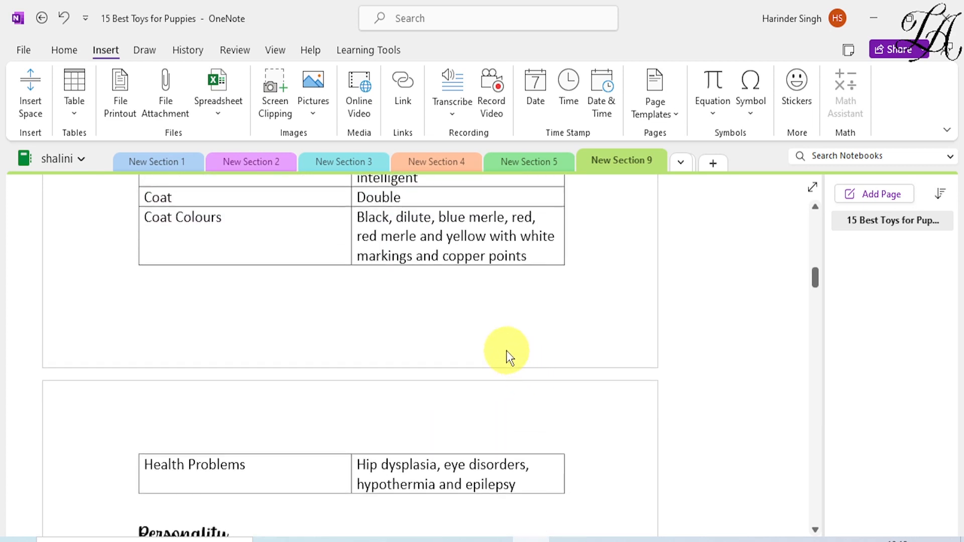
left_click(517, 409)
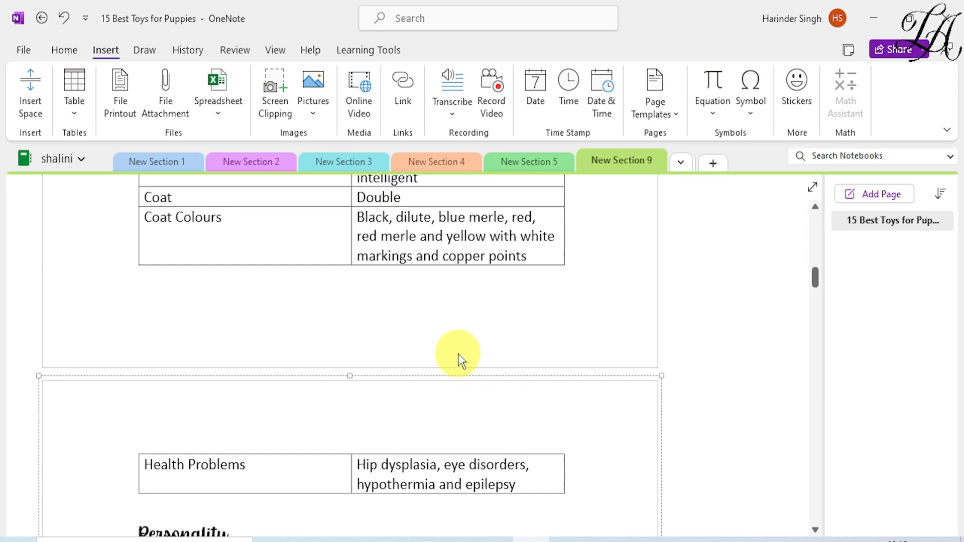
scroll(585, 415, "down", 7)
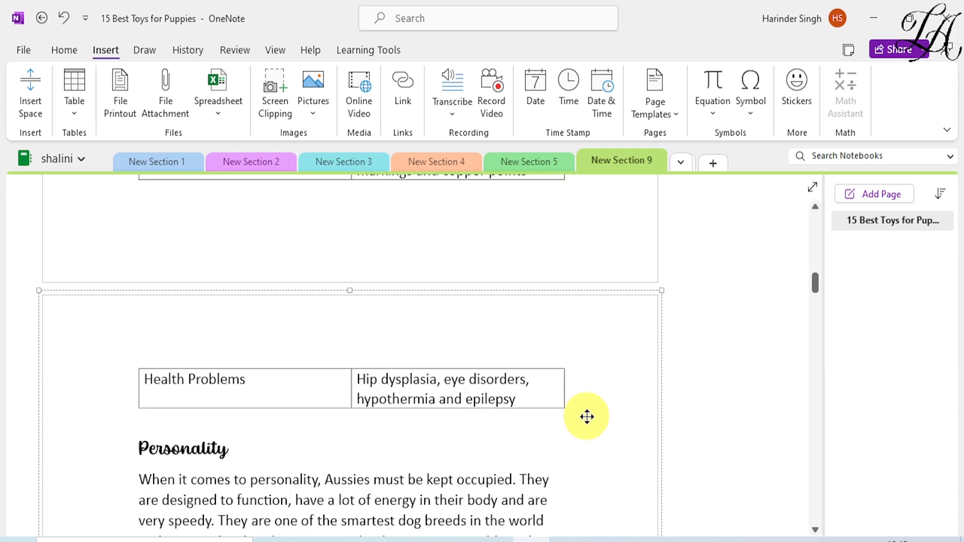
scroll(586, 417, "down", 7)
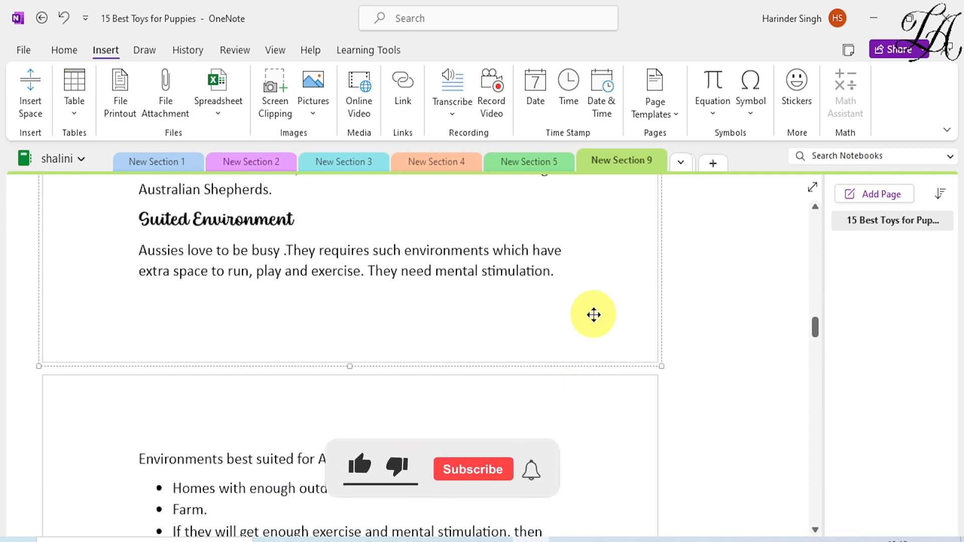
scroll(593, 315, "up", 10)
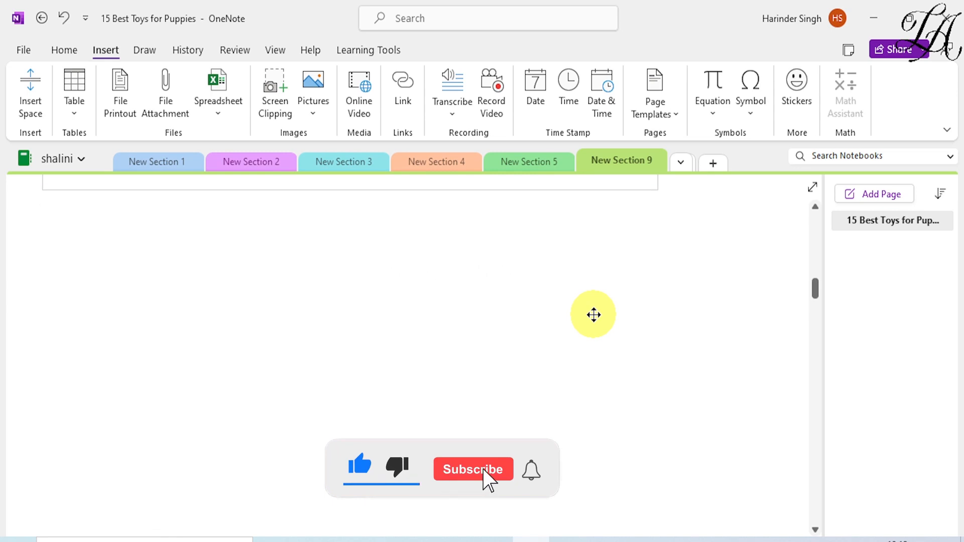
scroll(612, 327, "up", 8)
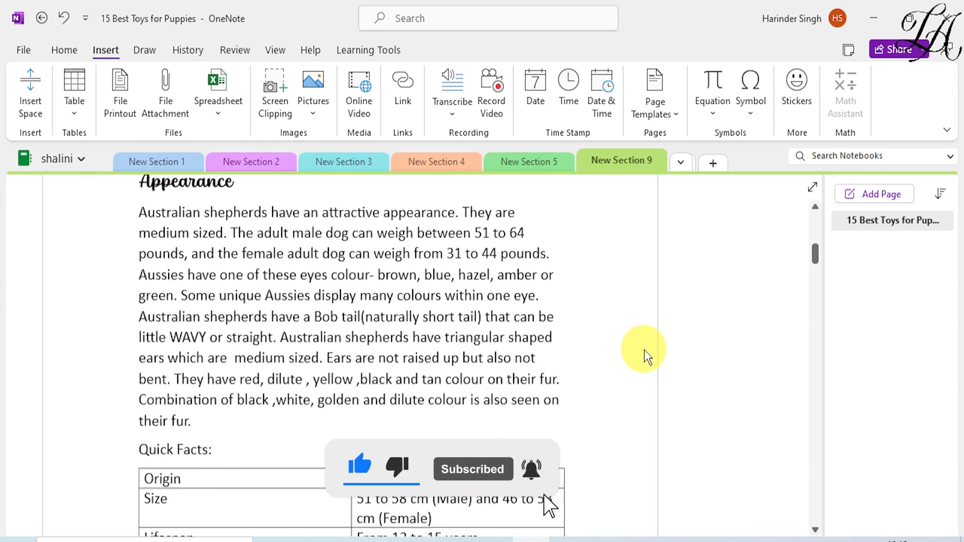
Delete the printout page that begins with the environments best suited for Australian shepherds.
scroll(645, 352, "down", 10)
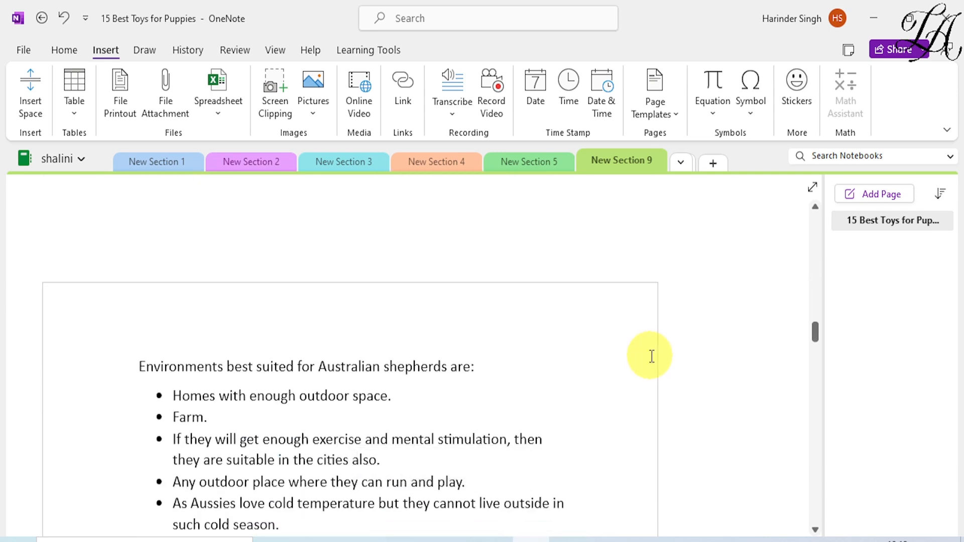
left_click(571, 357)
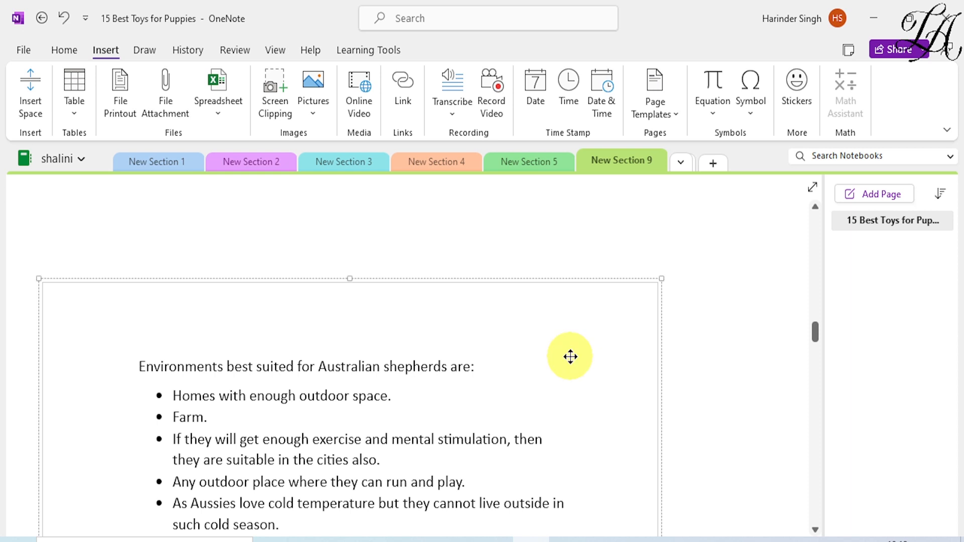
key("Delete")
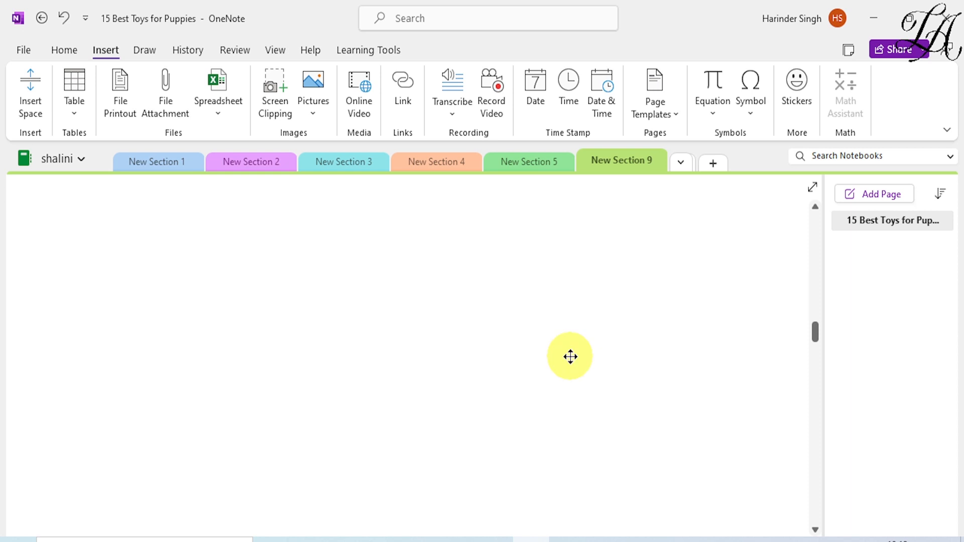
Review the remaining printout pages below the deleted one, through to the end of the document.
scroll(570, 356, "down", 8)
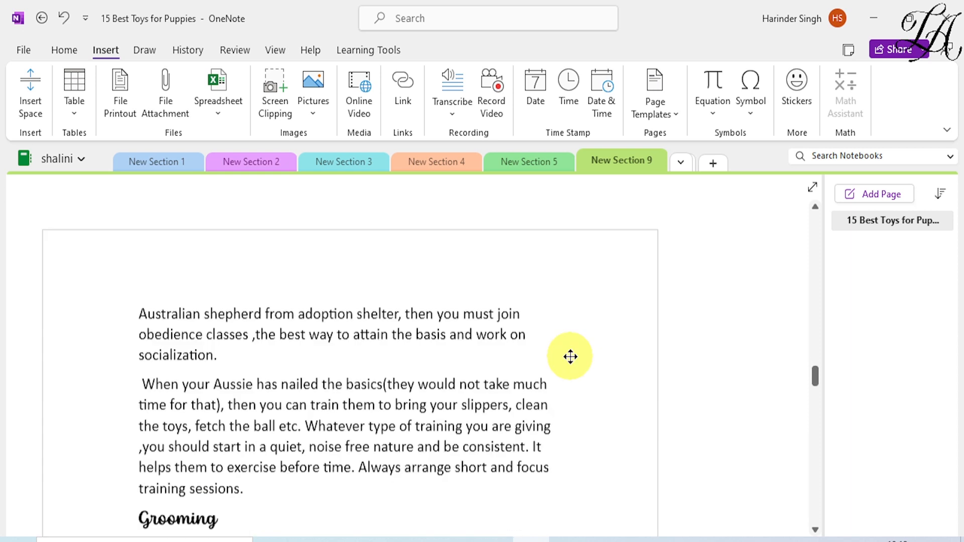
scroll(578, 350, "down", 10)
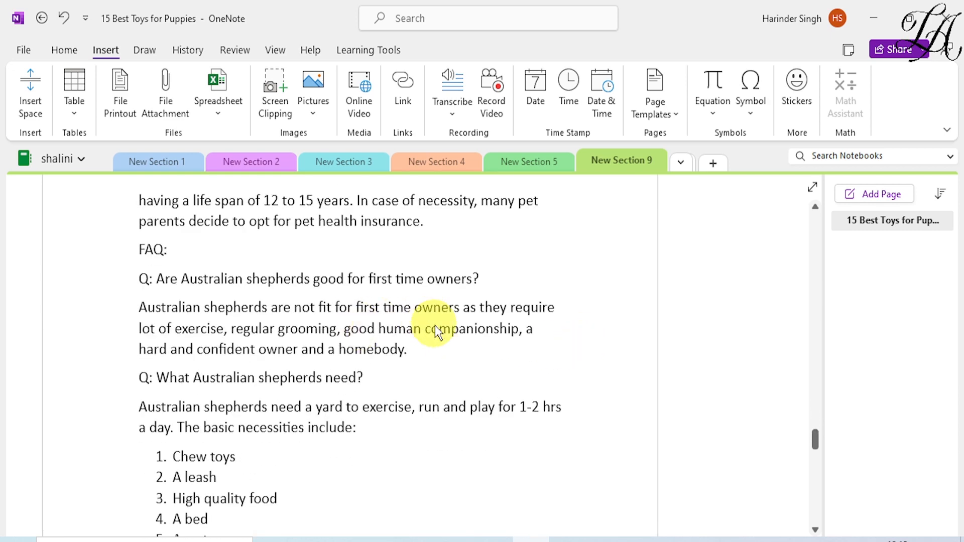
scroll(450, 346, "down", 10)
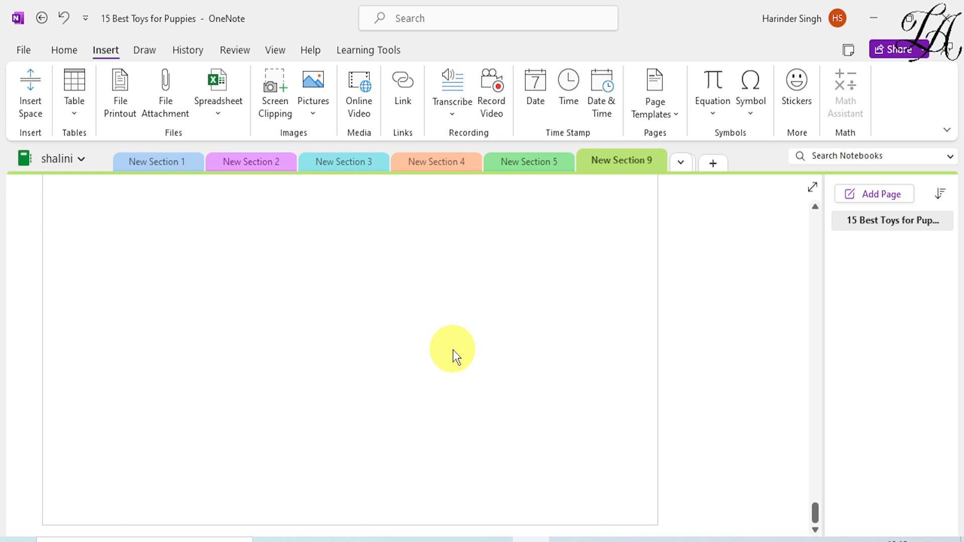
scroll(619, 375, "up", 15)
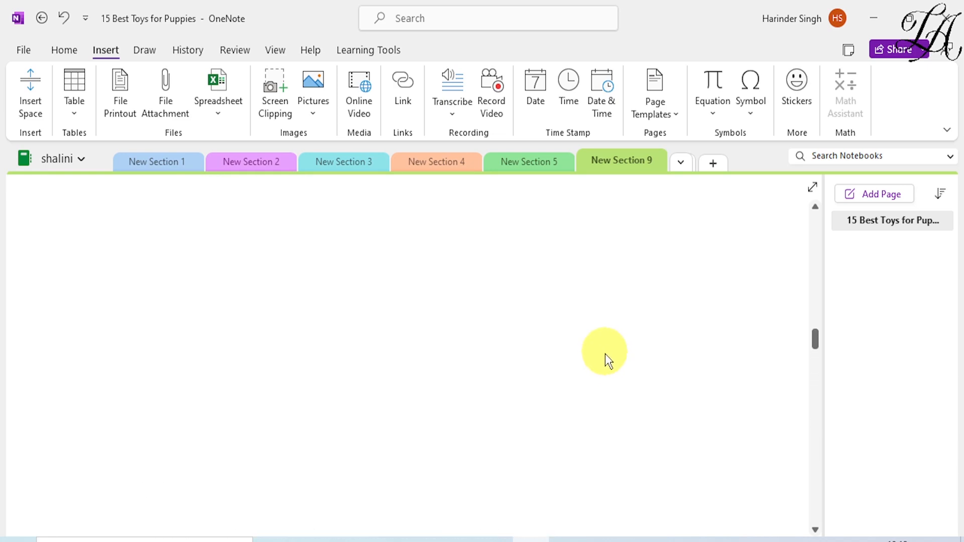
Search all notebooks for "australian" and look through the matches in the Australian Shepherd printout.
scroll(605, 354, "up", 8)
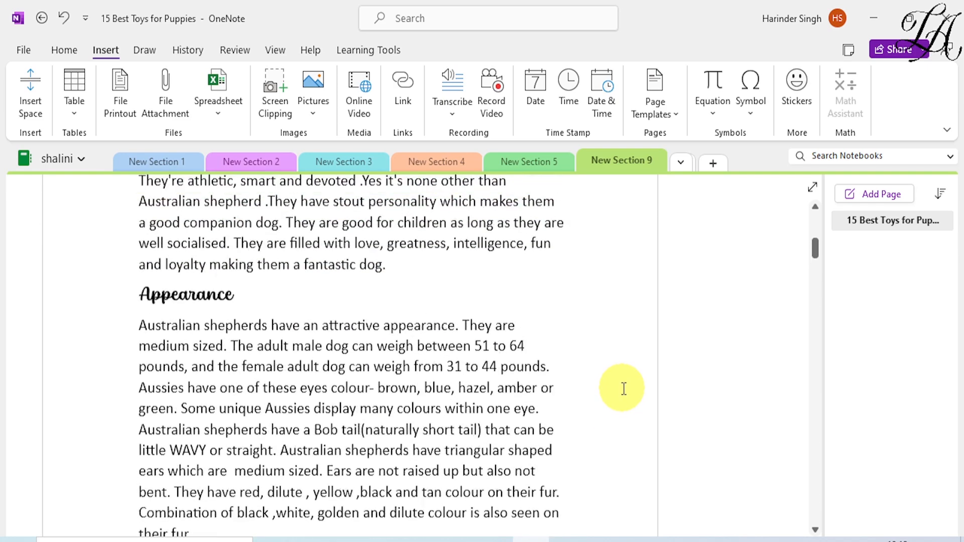
scroll(622, 387, "up", 5)
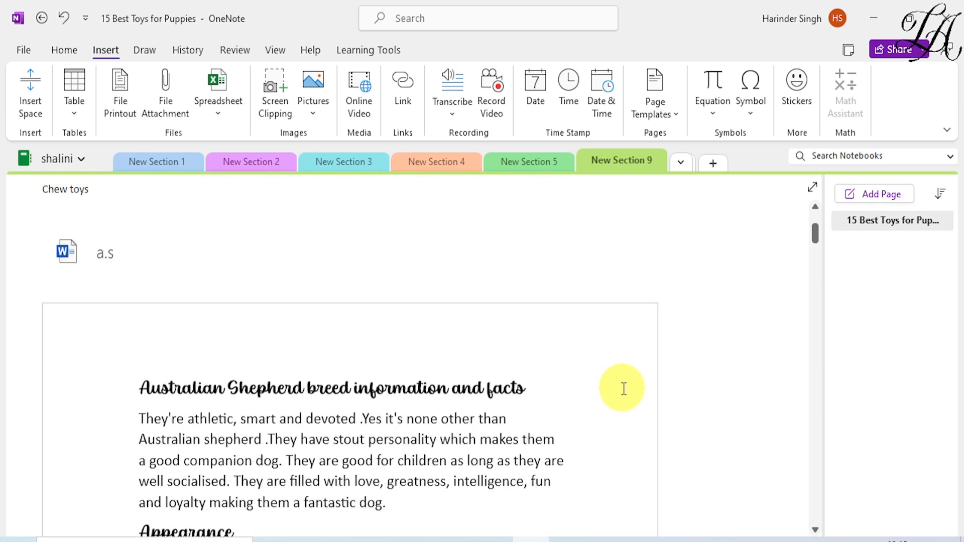
left_click(824, 160)
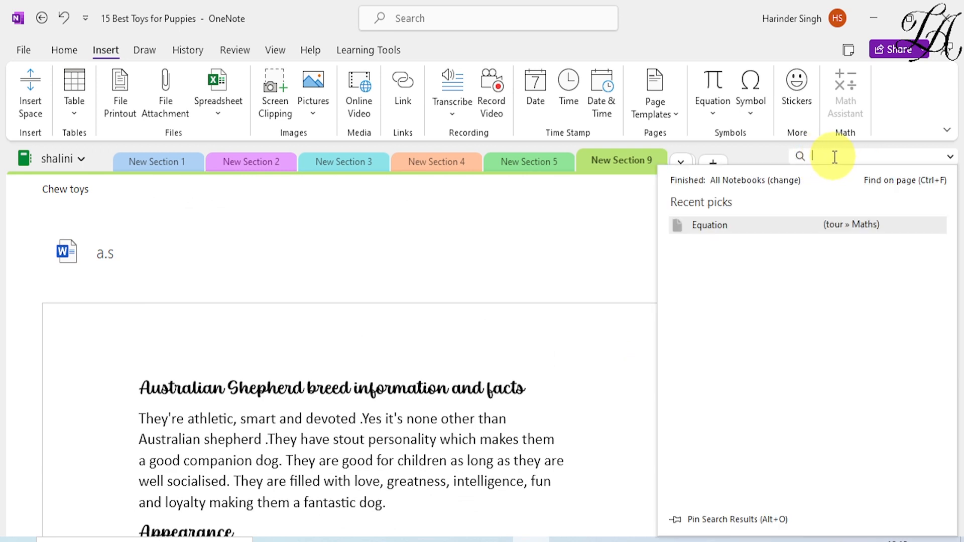
type("aus")
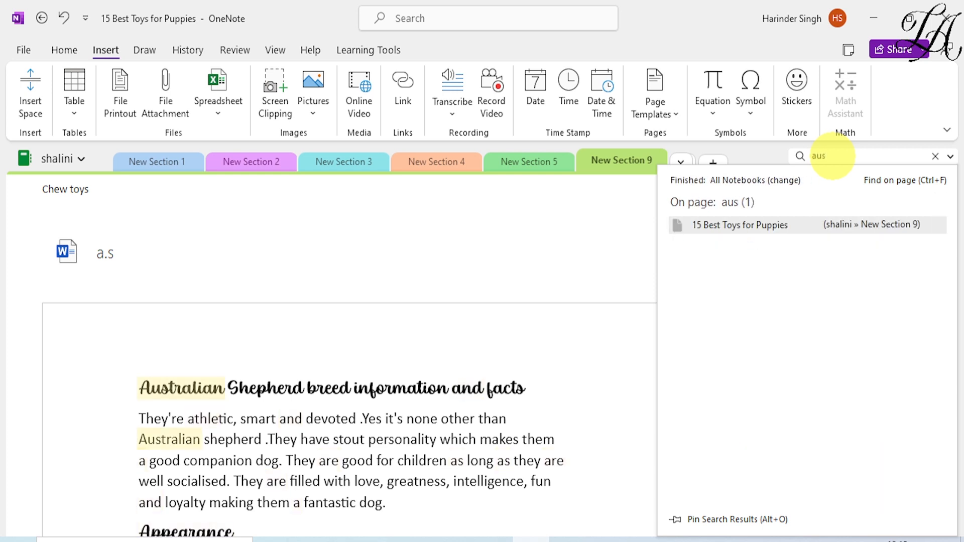
type("tra")
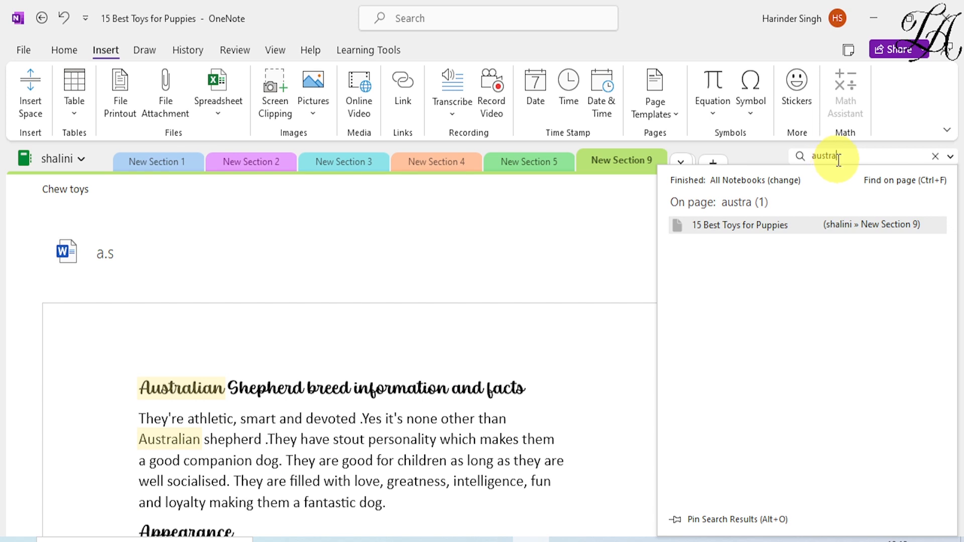
type("lian")
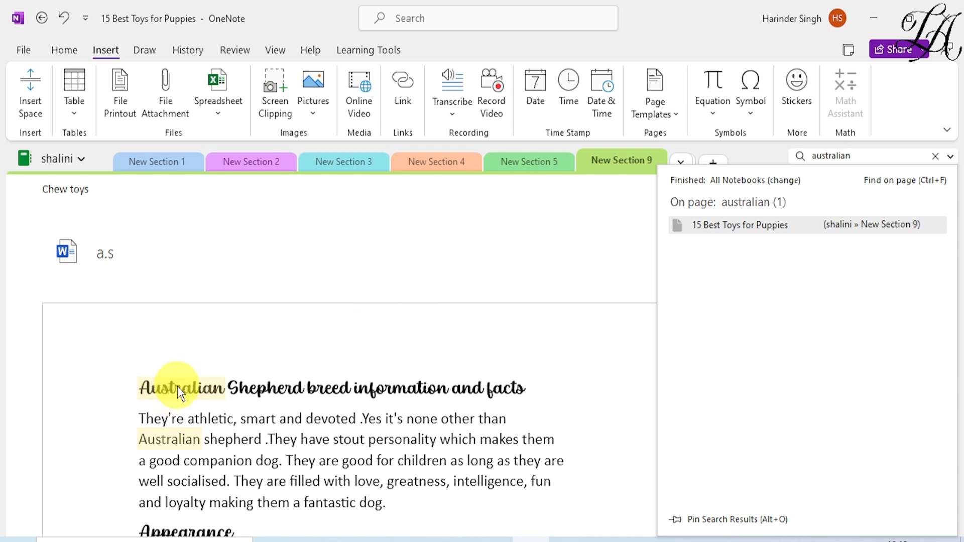
double_click(193, 393)
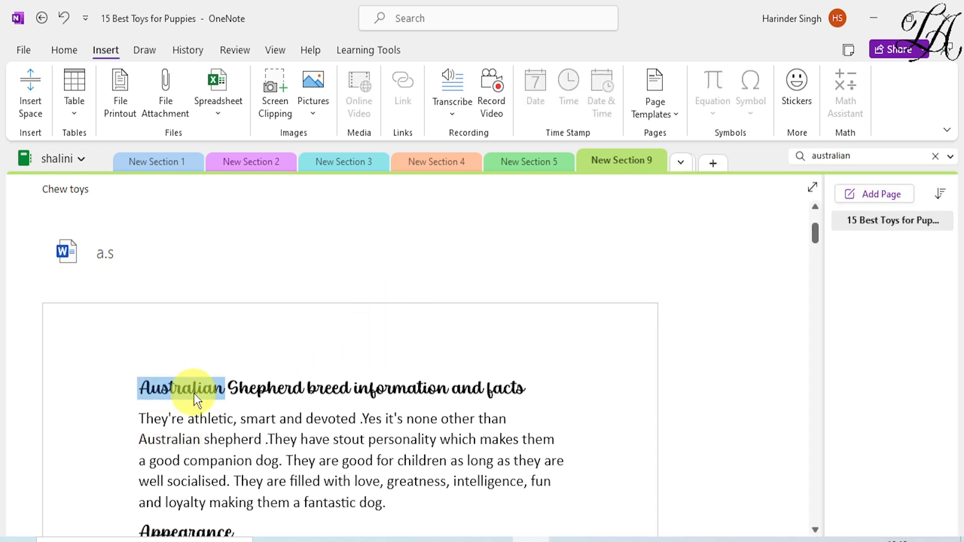
scroll(194, 334, "down", 2)
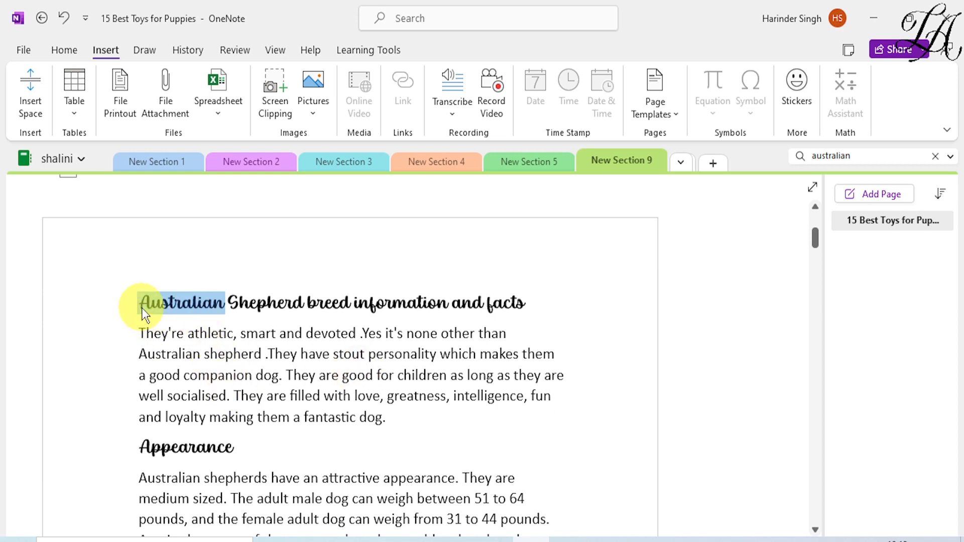
scroll(218, 310, "down", 10)
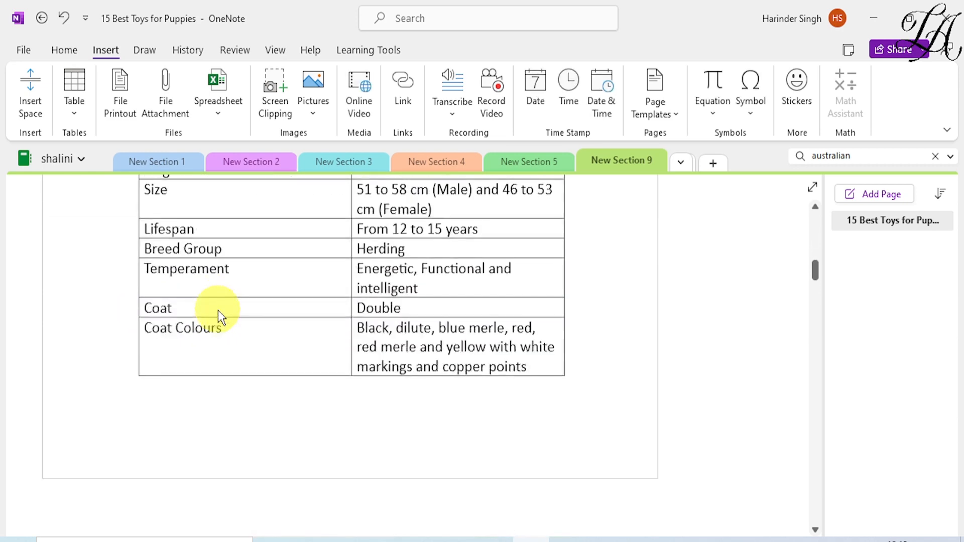
scroll(218, 310, "down", 1)
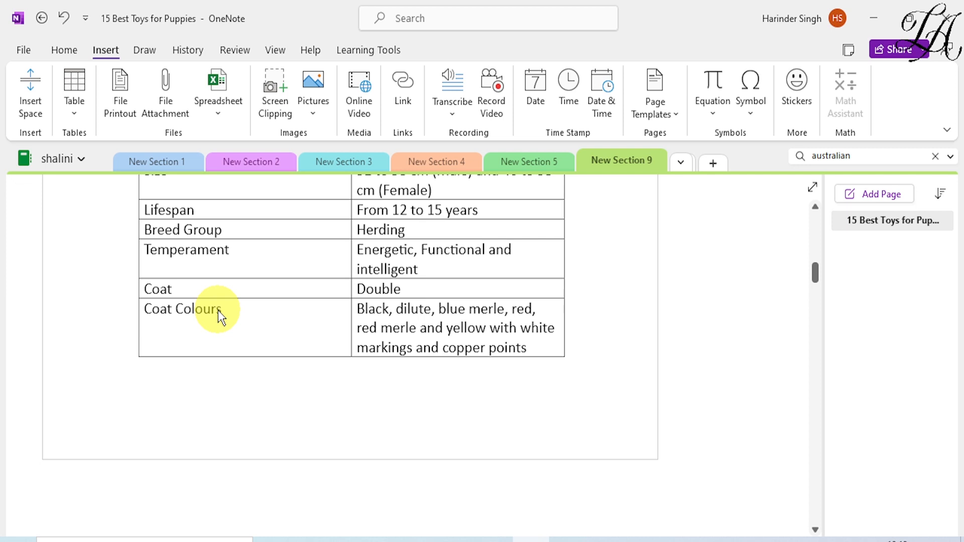
scroll(218, 311, "up", 10)
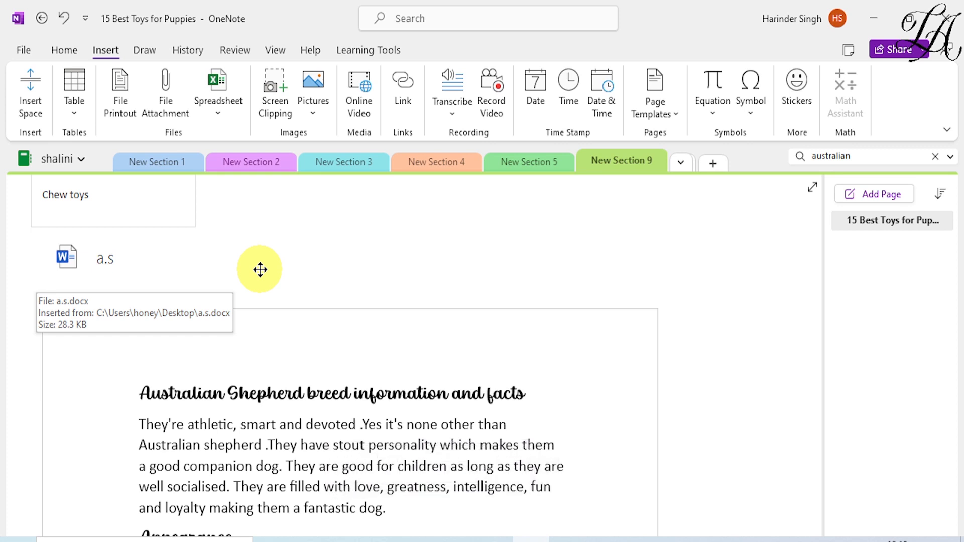
Create a new quick note containing the text "Dog breed".
left_click(276, 50)
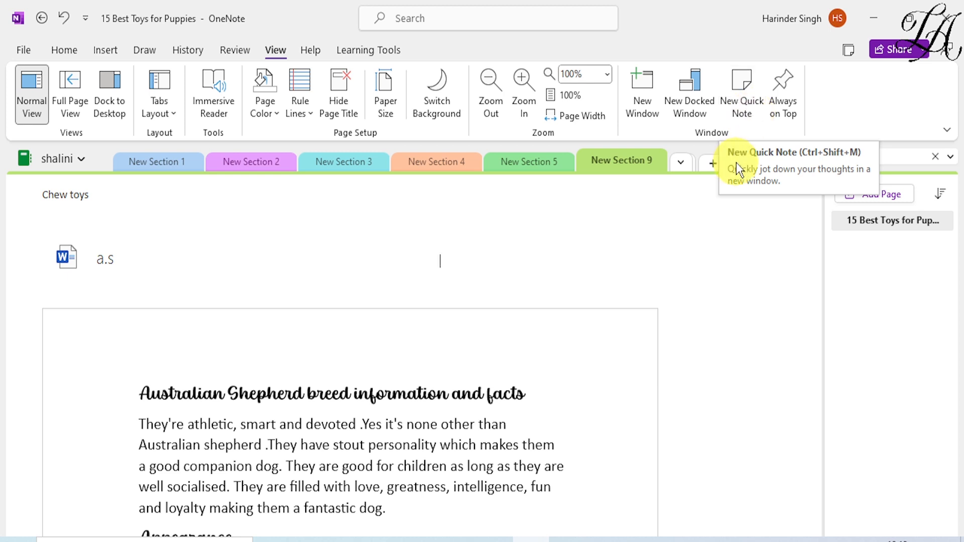
left_click(739, 103)
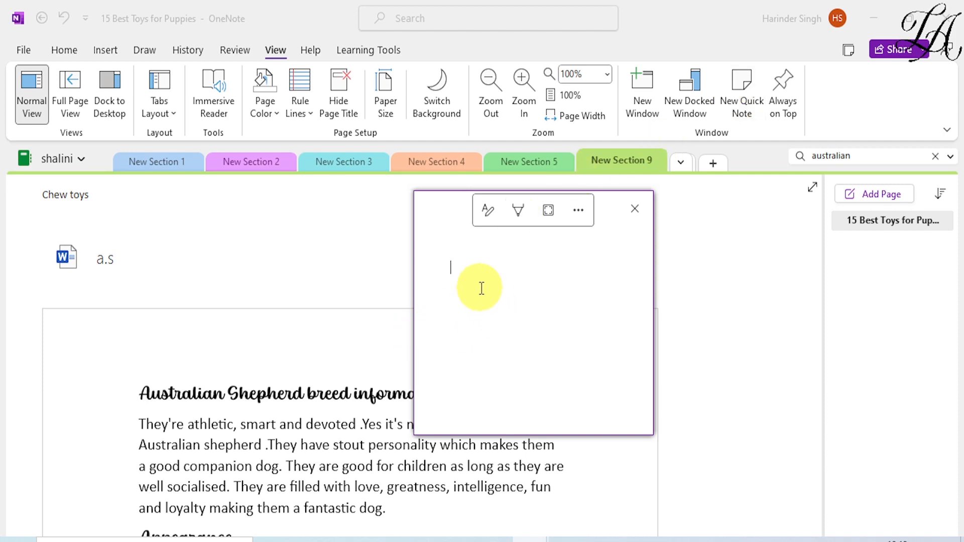
type("d")
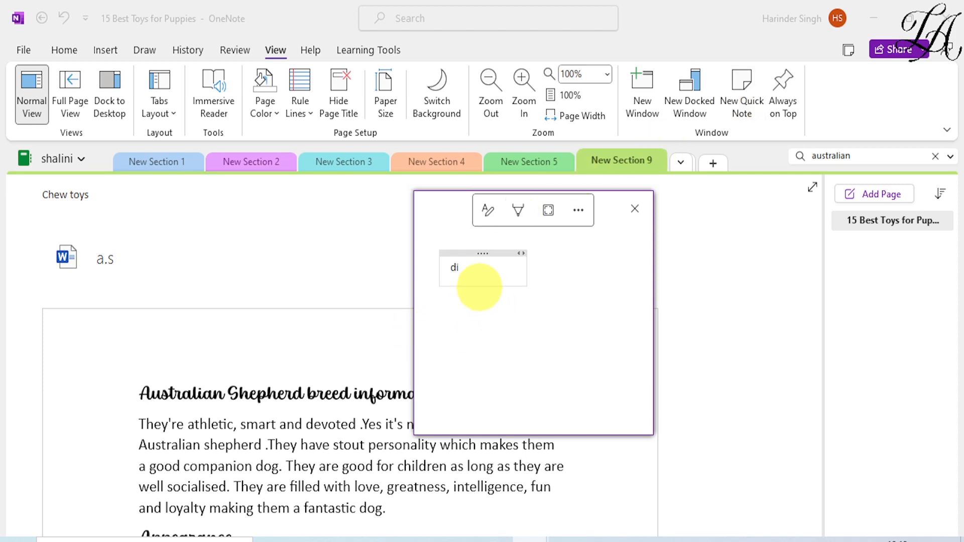
type("og breed")
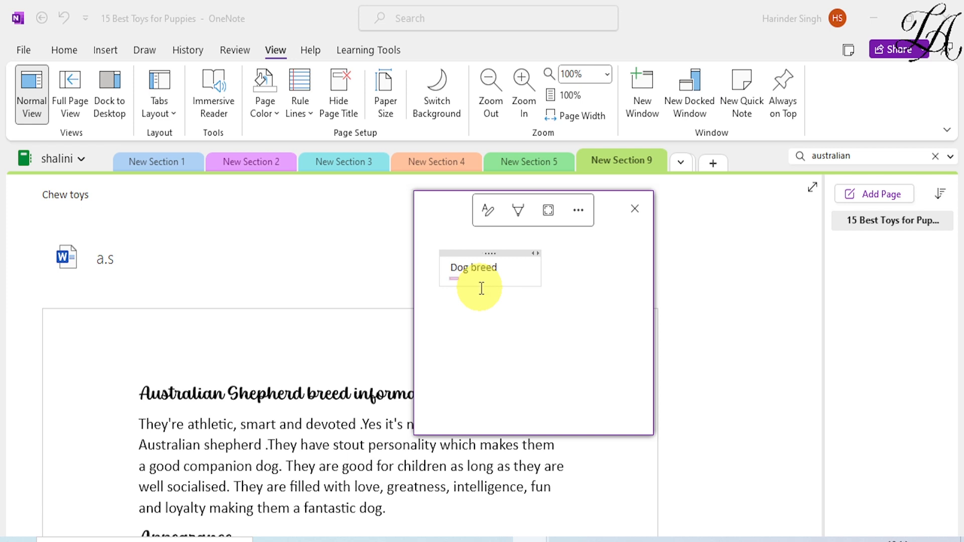
Clip the Australian Shepherd heading and its intro paragraph from the page into the quick note below the "Dog breed" text.
left_click(549, 211)
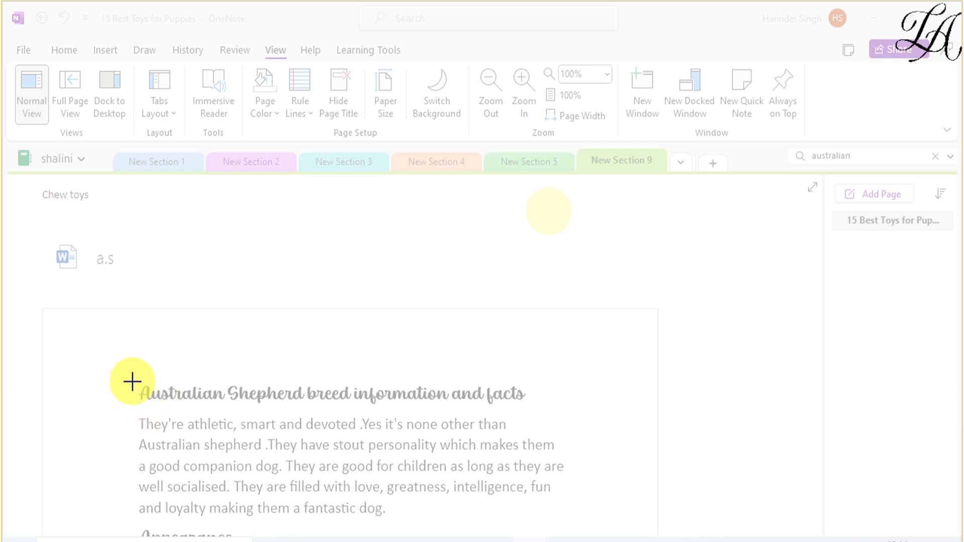
left_click_drag(133, 383, 567, 504)
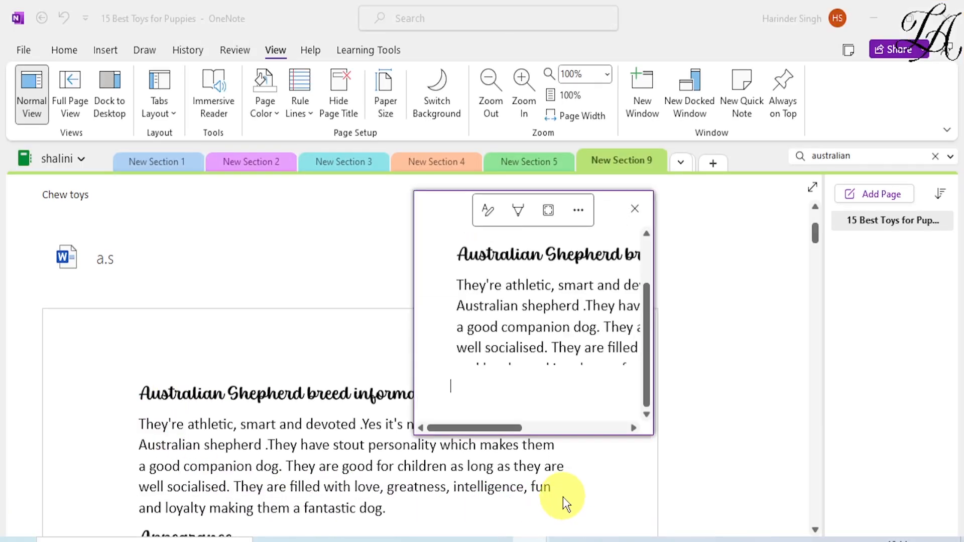
scroll(532, 312, "down", 3)
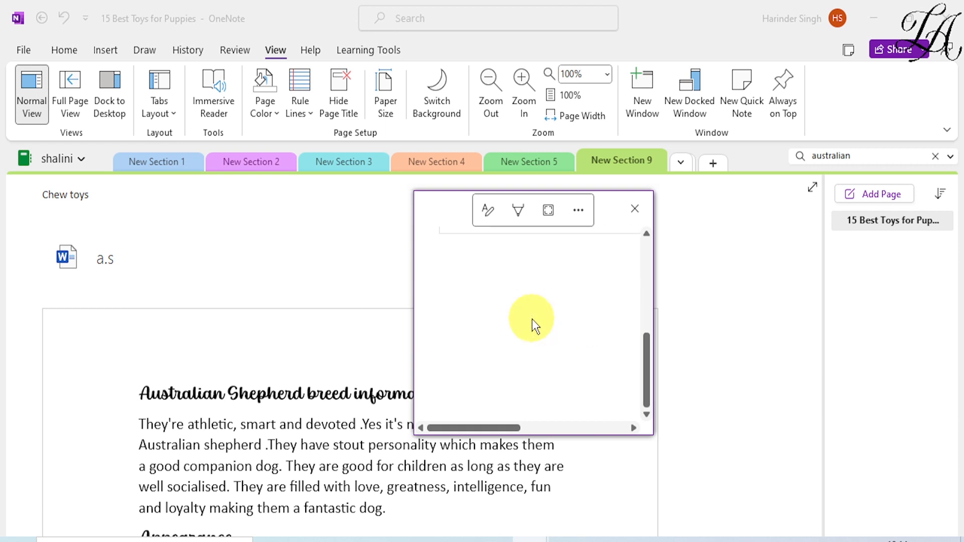
scroll(532, 319, "up", 5)
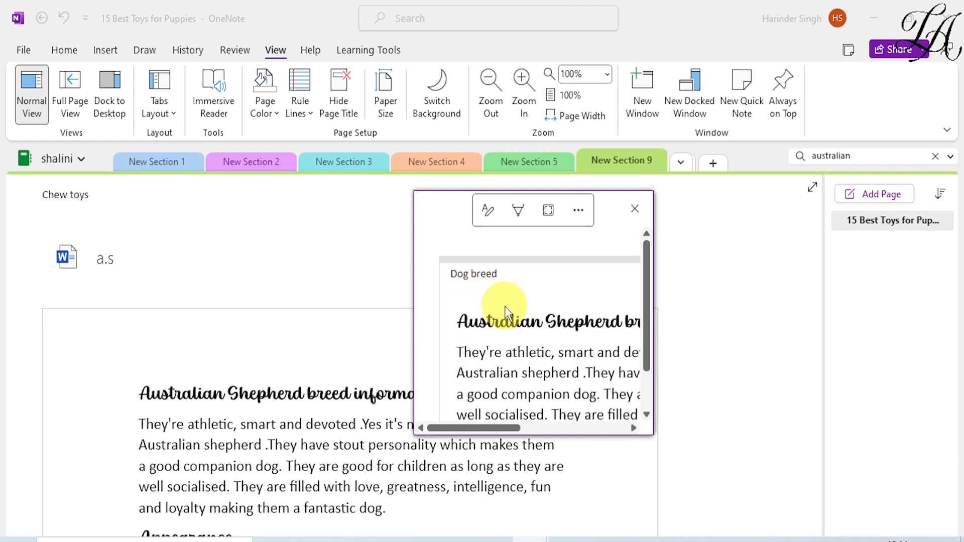
Highlight the "Dog breed" text in red and close the quick note.
left_click_drag(499, 281, 447, 274)
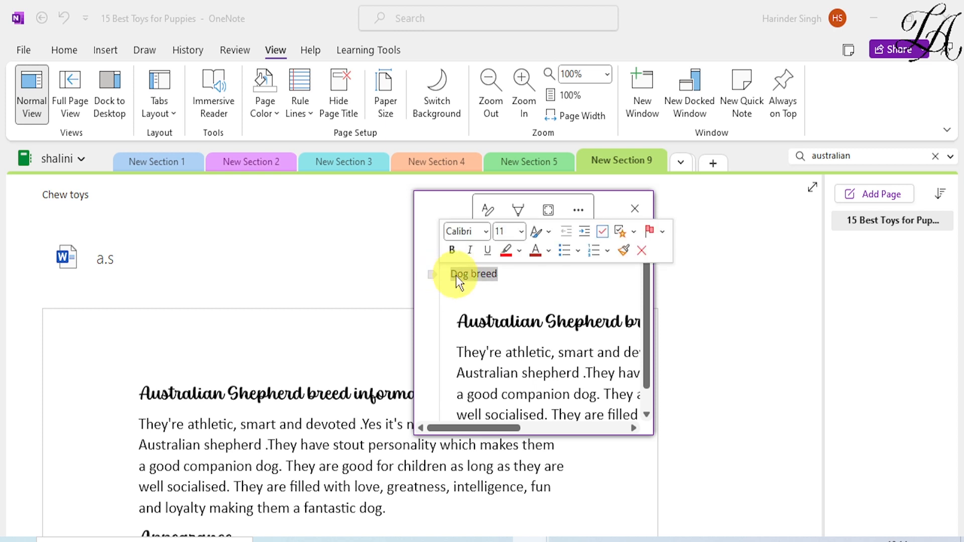
left_click(505, 251)
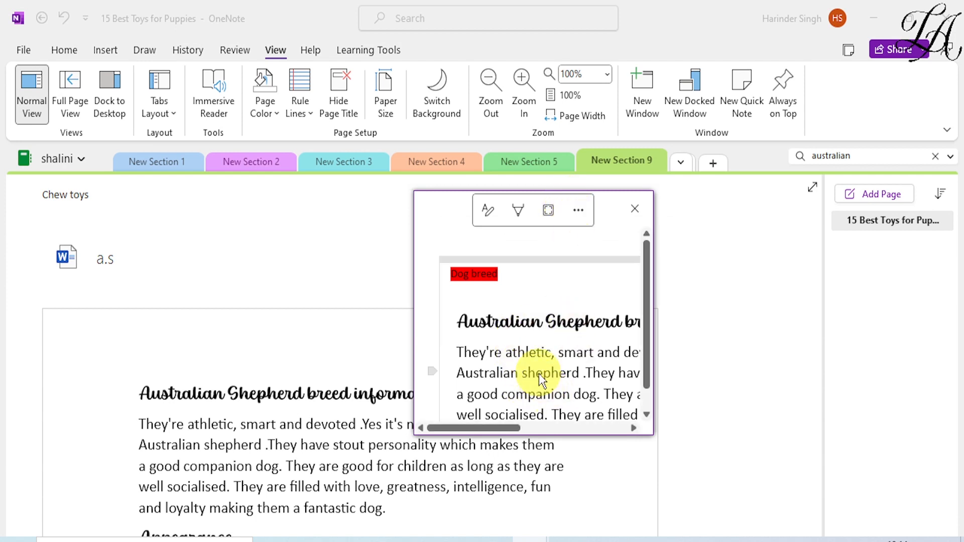
left_click(634, 218)
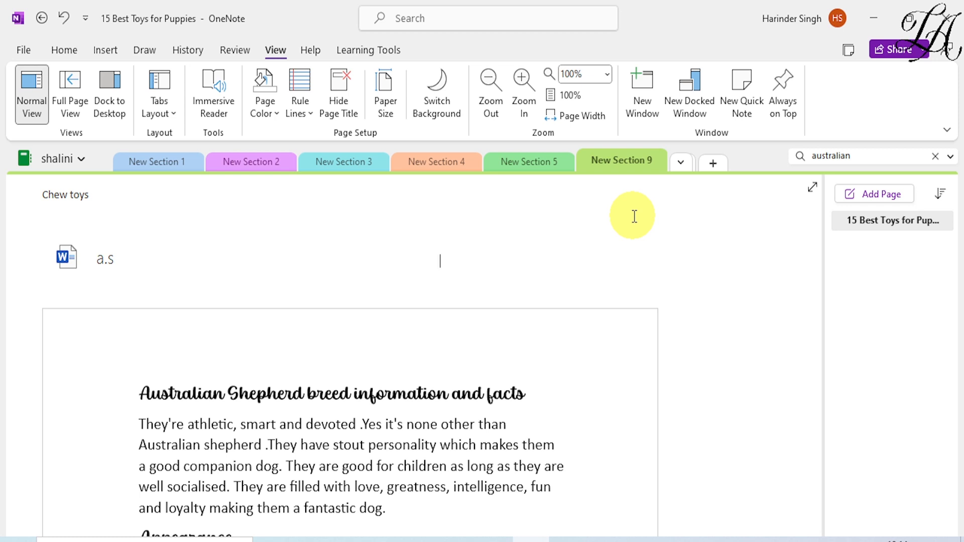
Examine the saved Dog breed note in the Quick Notes section and return to the notebook page about puppy toys.
left_click(79, 161)
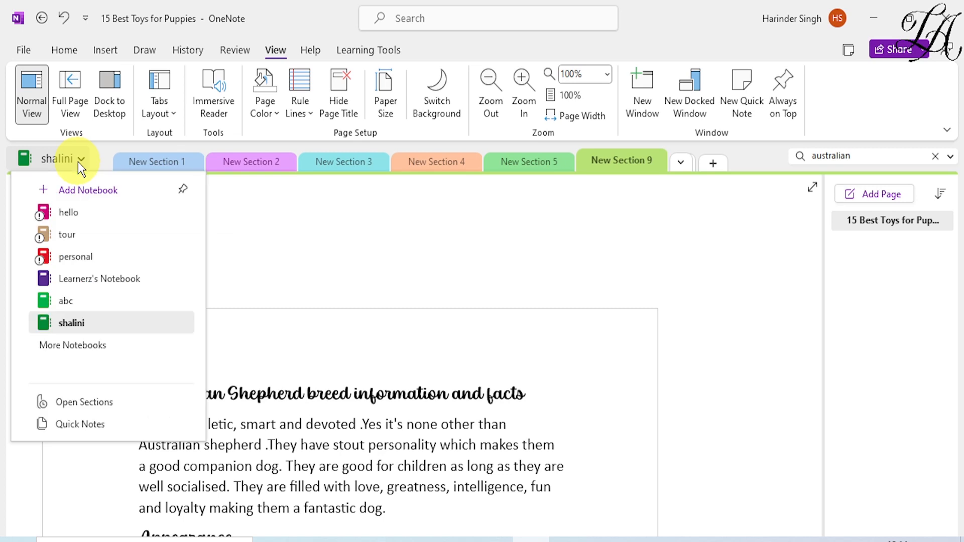
left_click(100, 423)
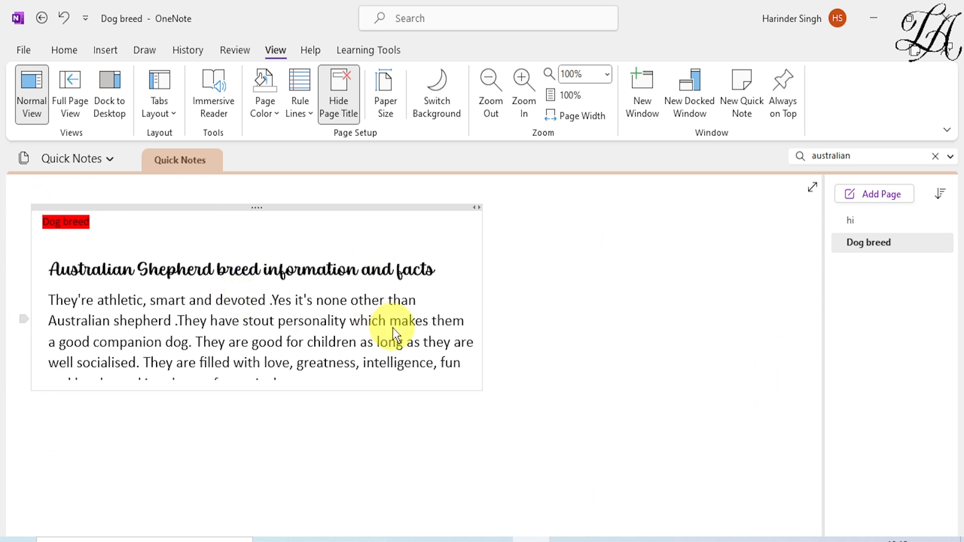
left_click(334, 301)
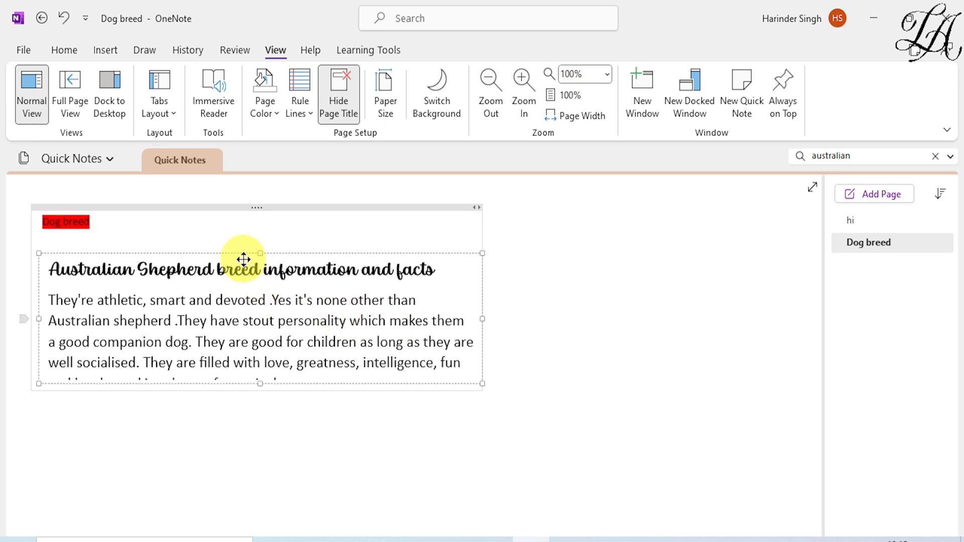
left_click(238, 238)
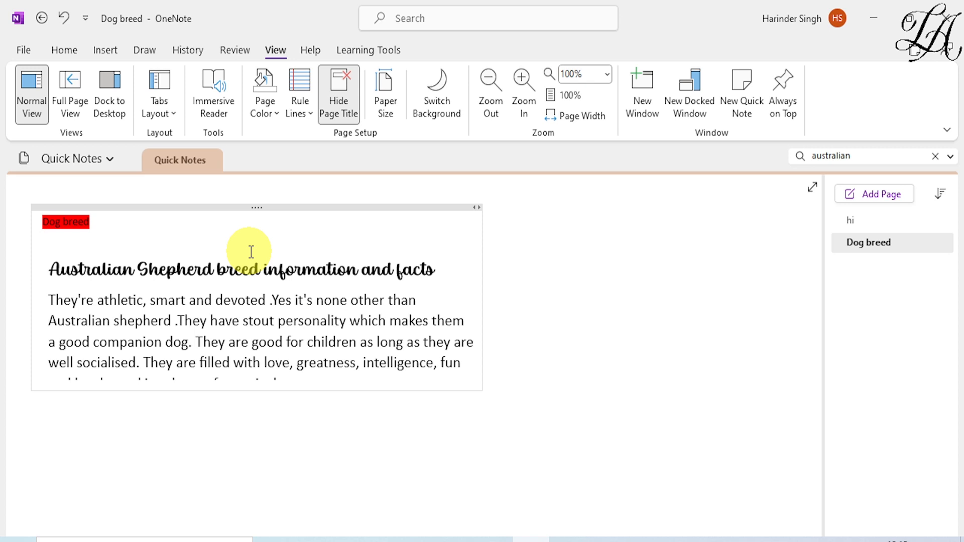
left_click(117, 158)
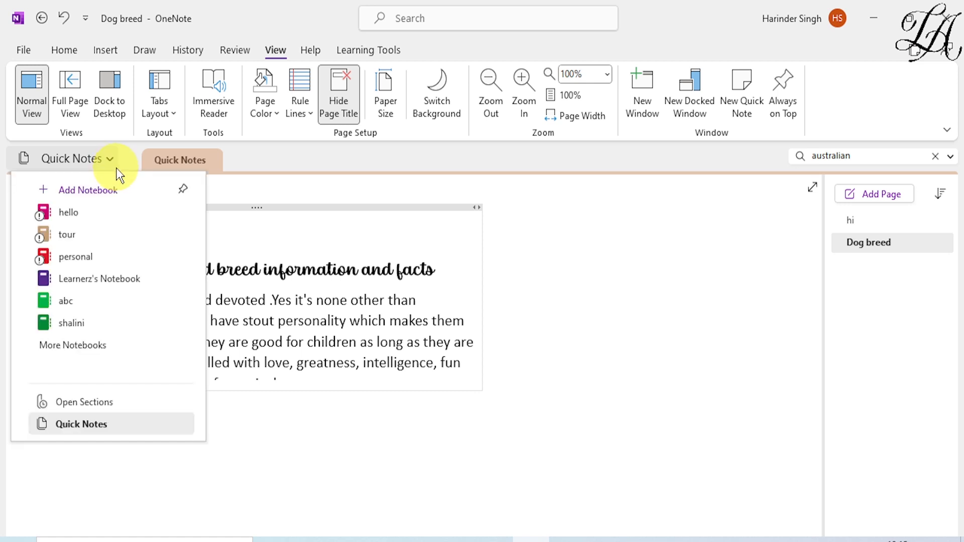
left_click(112, 327)
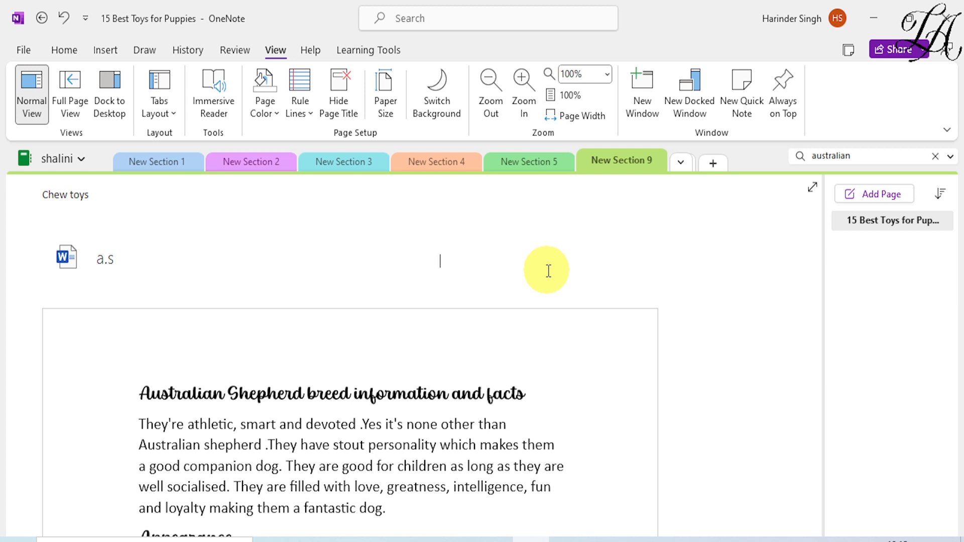
Apply the most widely spaced horizontal rule lines to the puppy toys page.
left_click(305, 114)
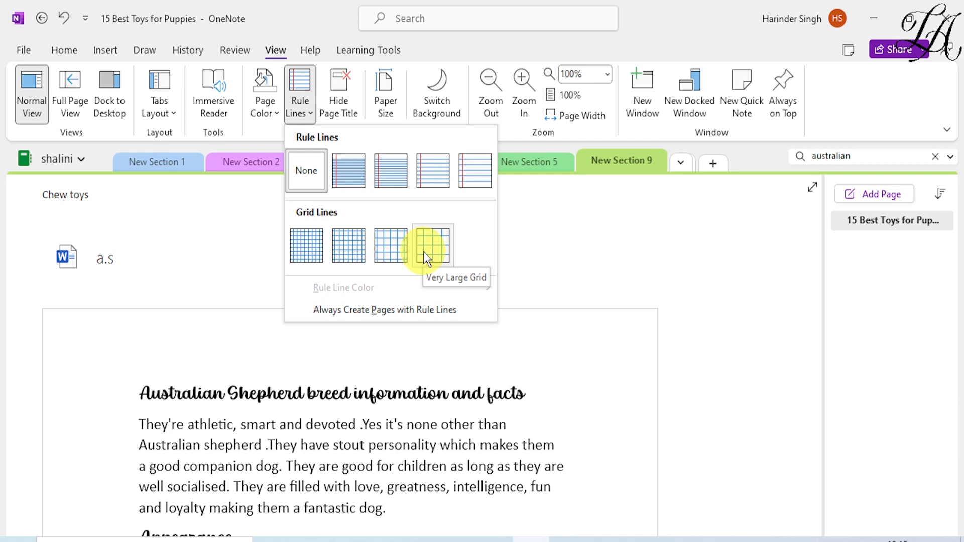
left_click(472, 181)
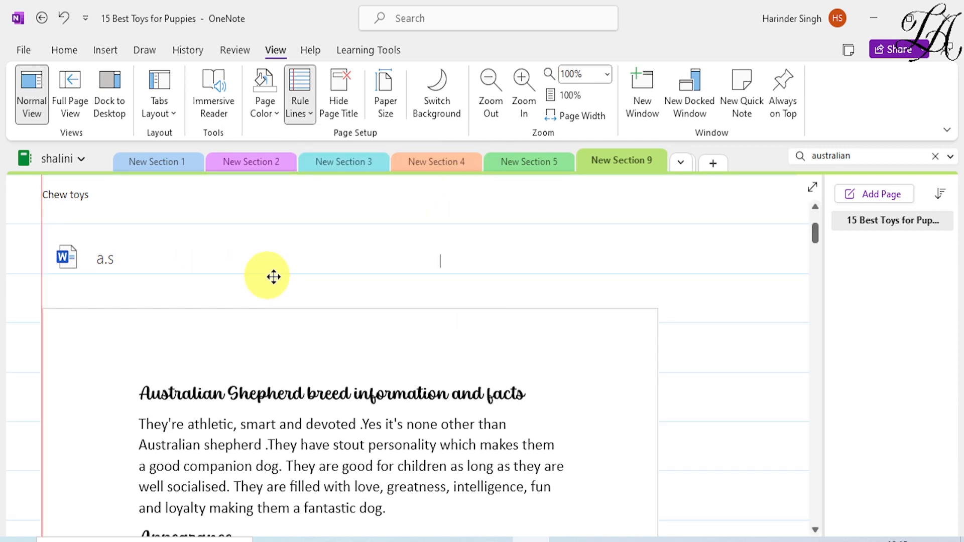
scroll(536, 287, "down", 1)
scroll(758, 378, "down", 15)
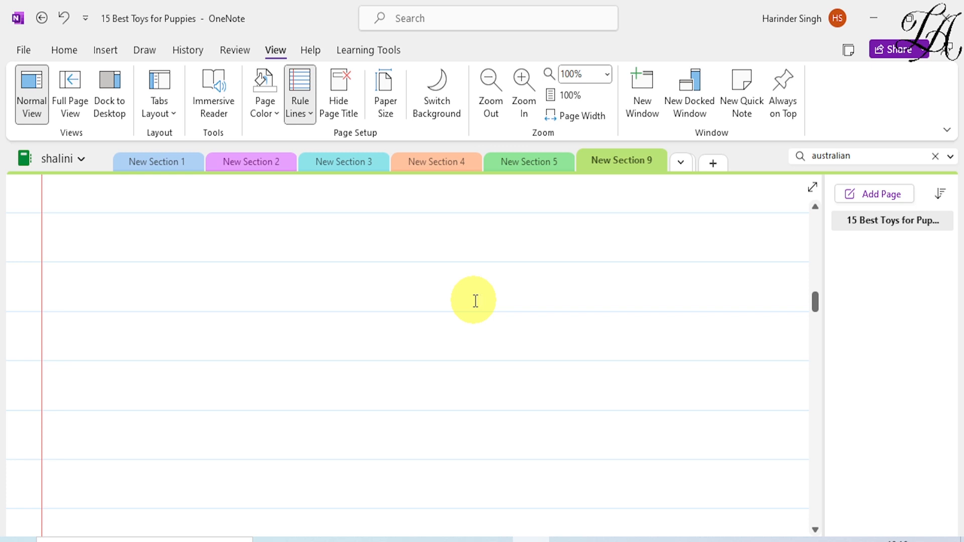
Handwrite "Dog Breed" with a thick black pen in the blank ruled area below the printout and underline "Breed".
left_click(261, 293)
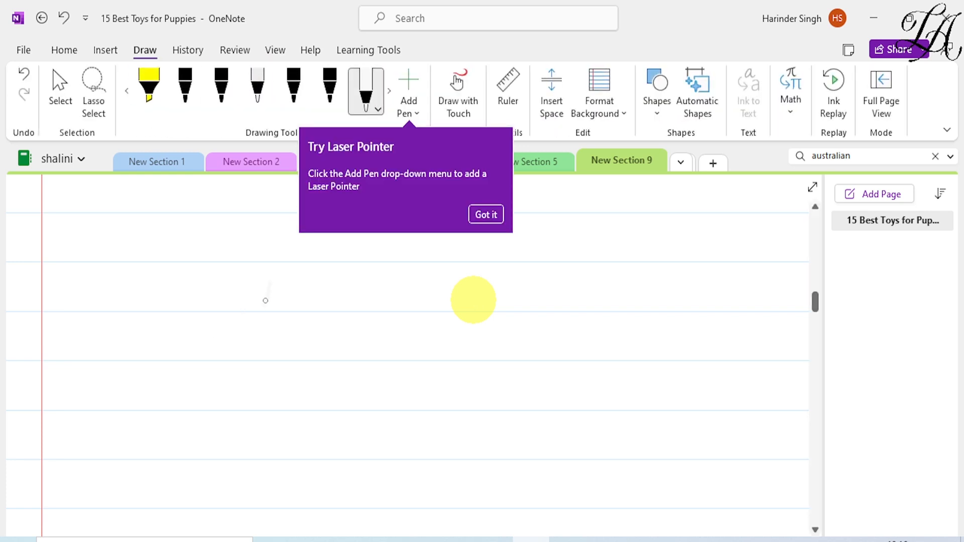
left_click_drag(266, 301, 286, 286)
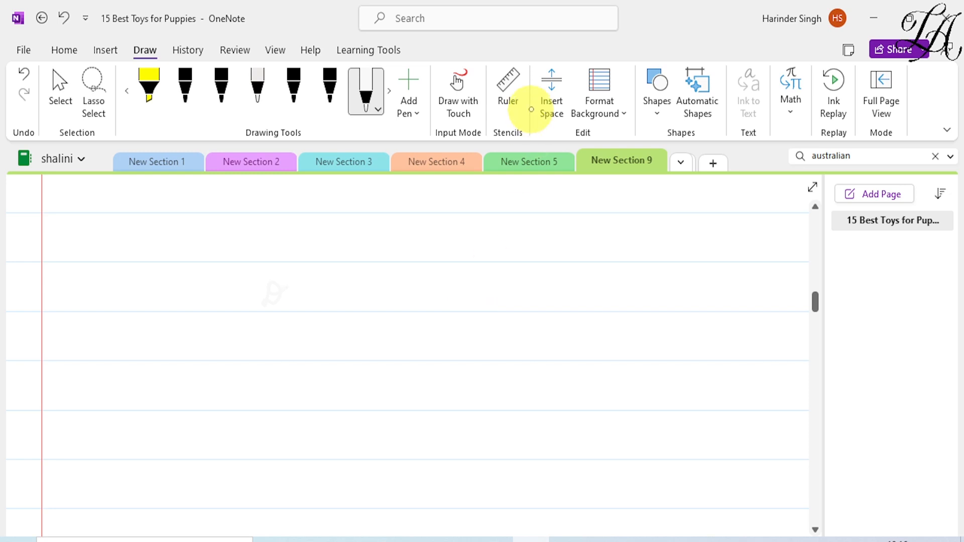
left_click(330, 91)
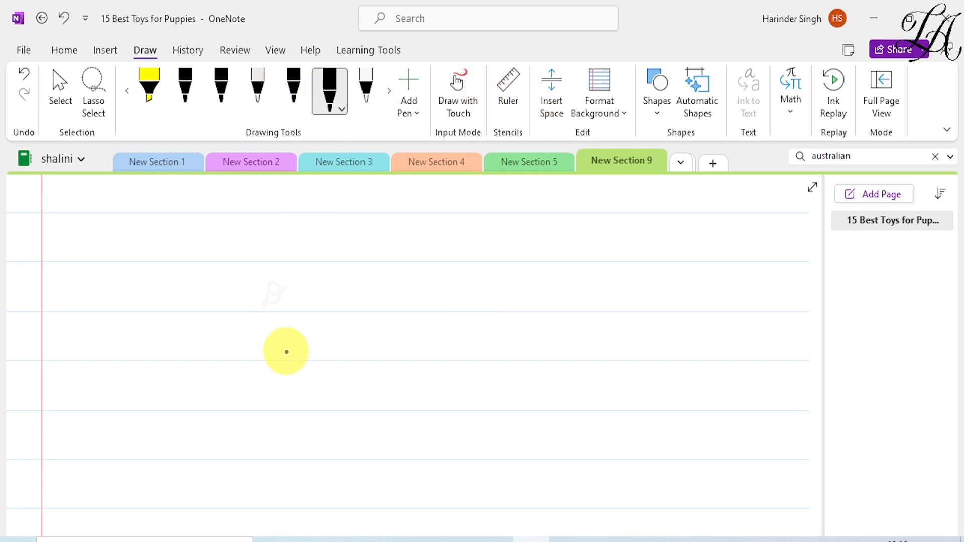
mouse_move(357, 275)
left_mouse_down()
mouse_move(350, 304)
mouse_move(376, 285)
mouse_move(391, 329)
left_mouse_up()
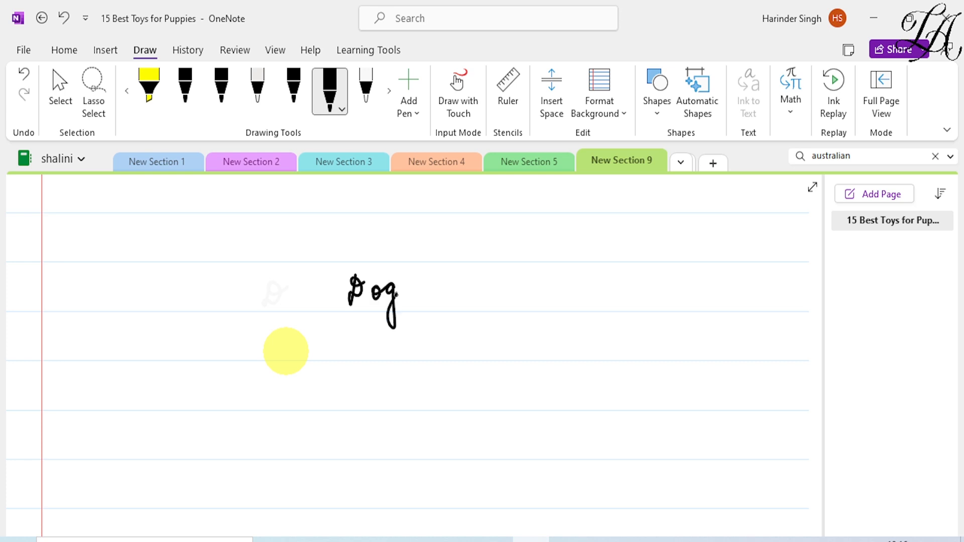
mouse_move(432, 282)
left_mouse_down()
mouse_move(433, 305)
mouse_move(463, 291)
mouse_move(496, 298)
mouse_move(508, 282)
mouse_move(516, 300)
left_mouse_up()
left_click_drag(445, 330, 486, 323)
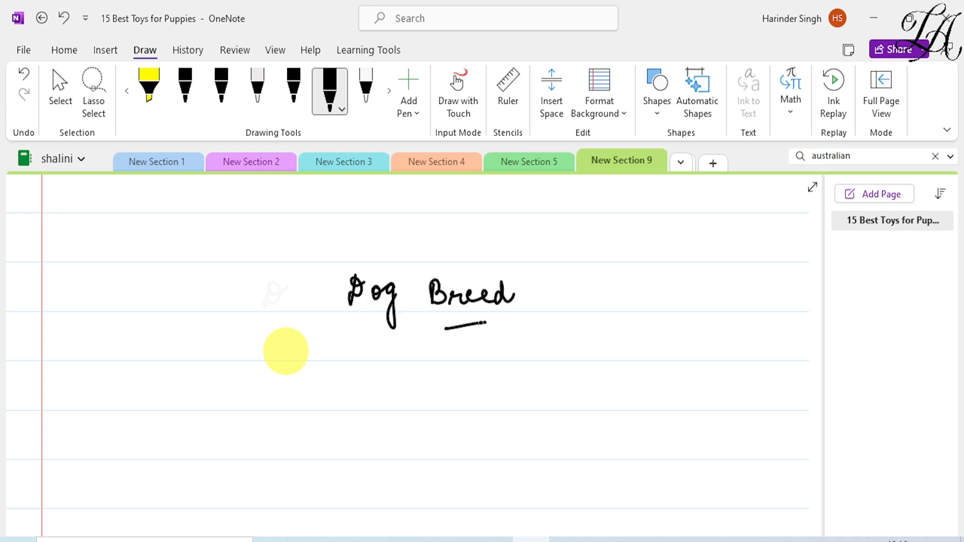